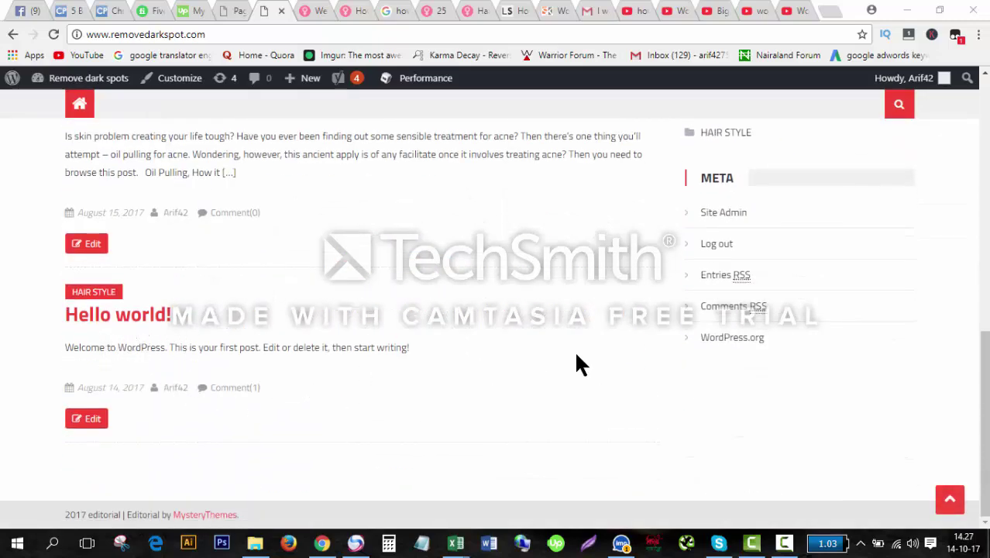
Examine the Stylecraze home page's category navigation, article sections and footer links as a model for the site structure
{"action": "scroll", "coordinate": [577, 357], "scroll_direction": "up", "scroll_amount": 10}
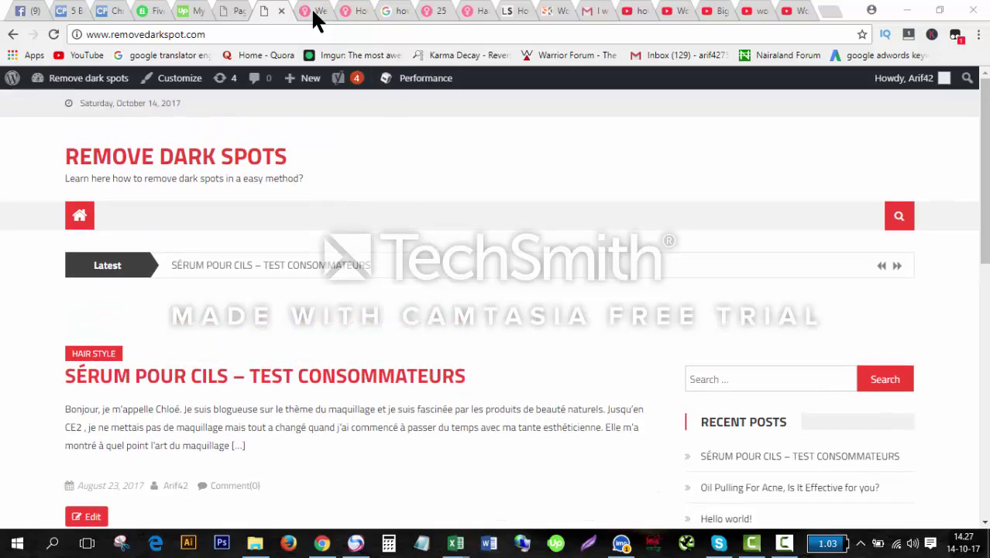
{"action": "left_click", "coordinate": [310, 11]}
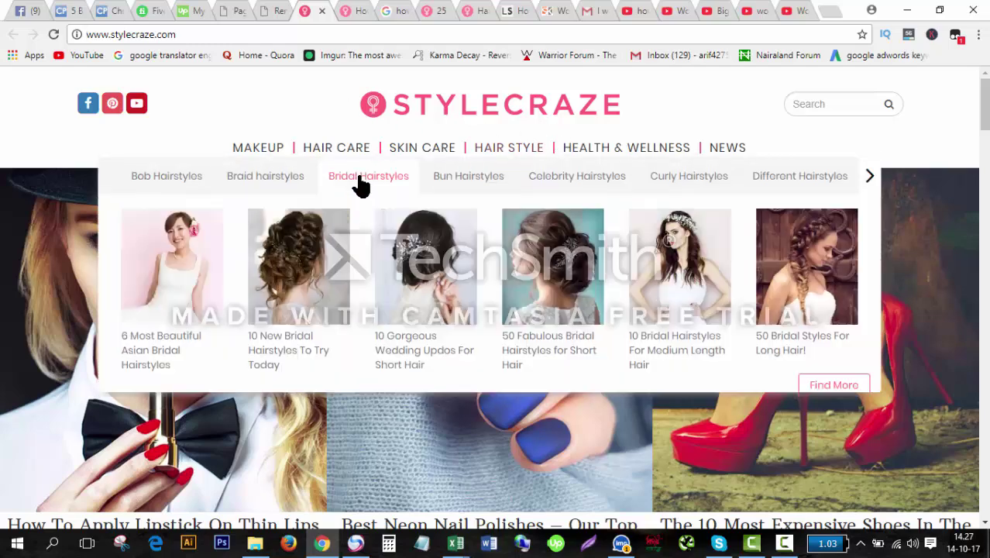
{"action": "mouse_move", "coordinate": [283, 159]}
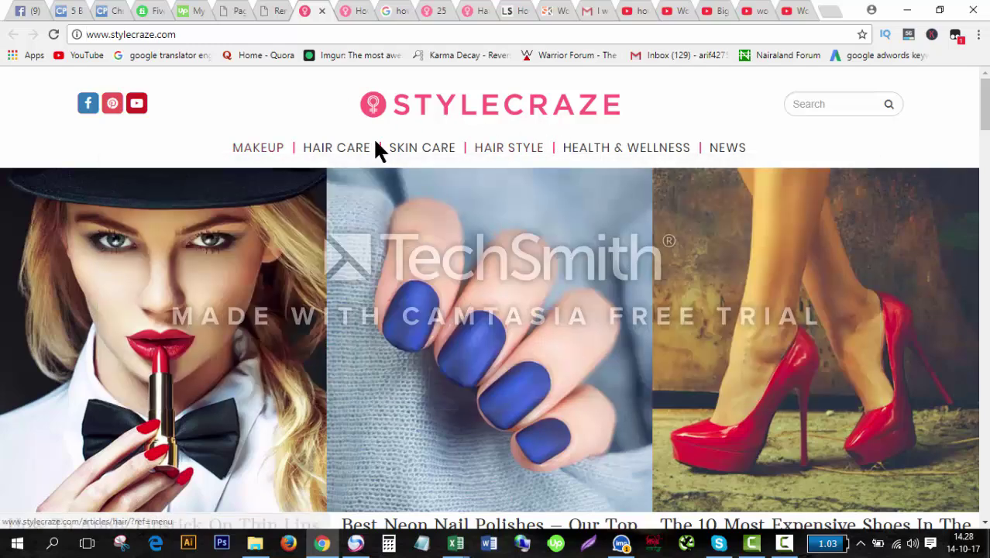
{"action": "mouse_move", "coordinate": [422, 154]}
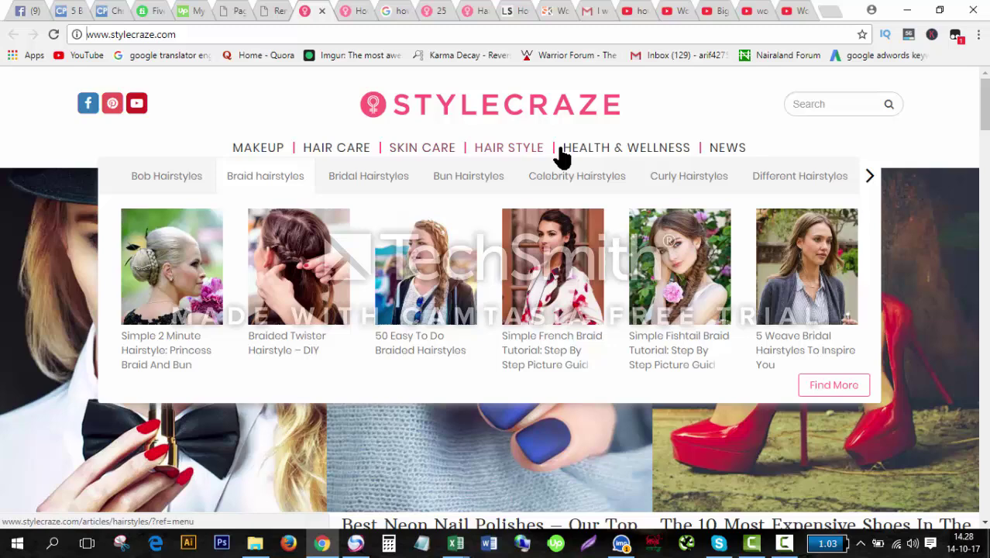
{"action": "mouse_move", "coordinate": [740, 157]}
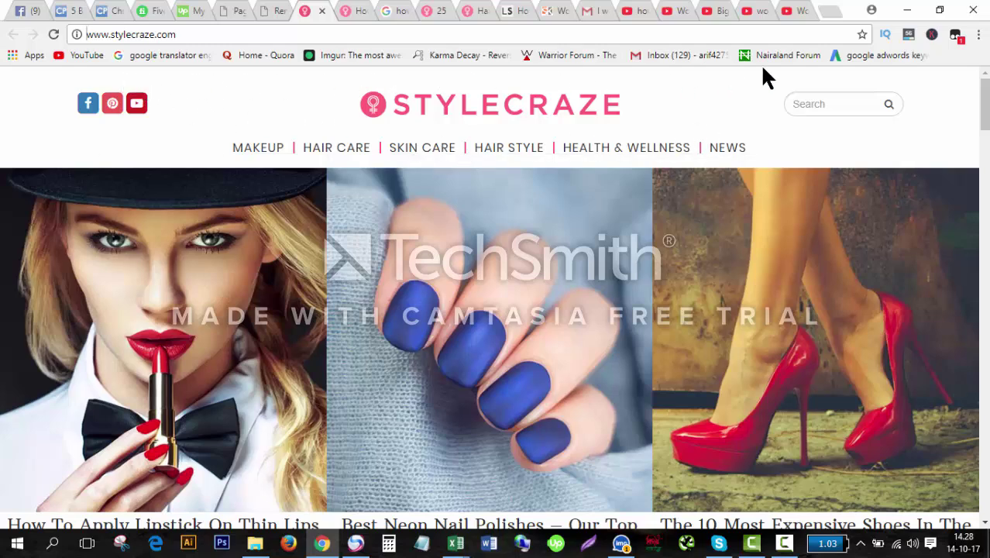
{"action": "scroll", "coordinate": [908, 424], "scroll_direction": "down", "scroll_amount": 10}
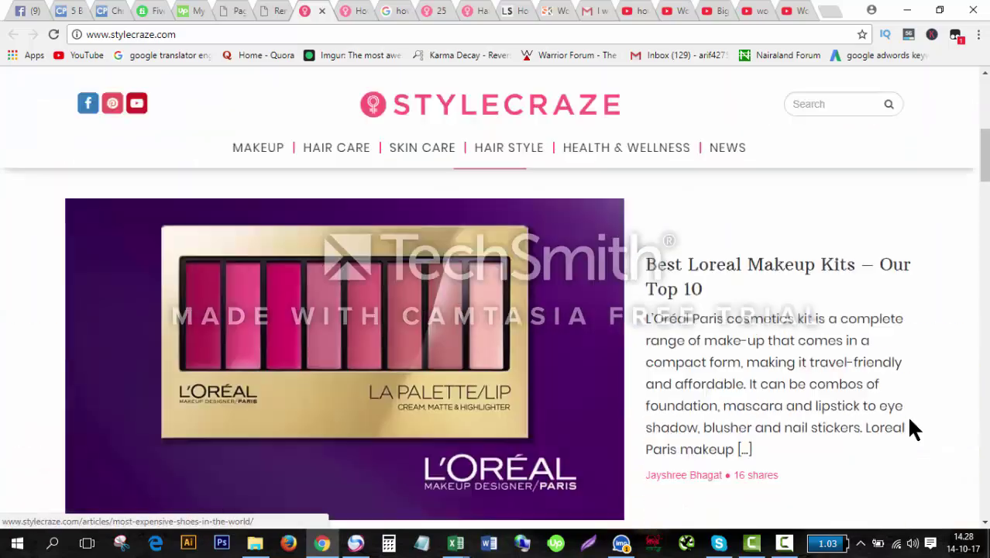
{"action": "scroll", "coordinate": [913, 429], "scroll_direction": "down", "scroll_amount": 15}
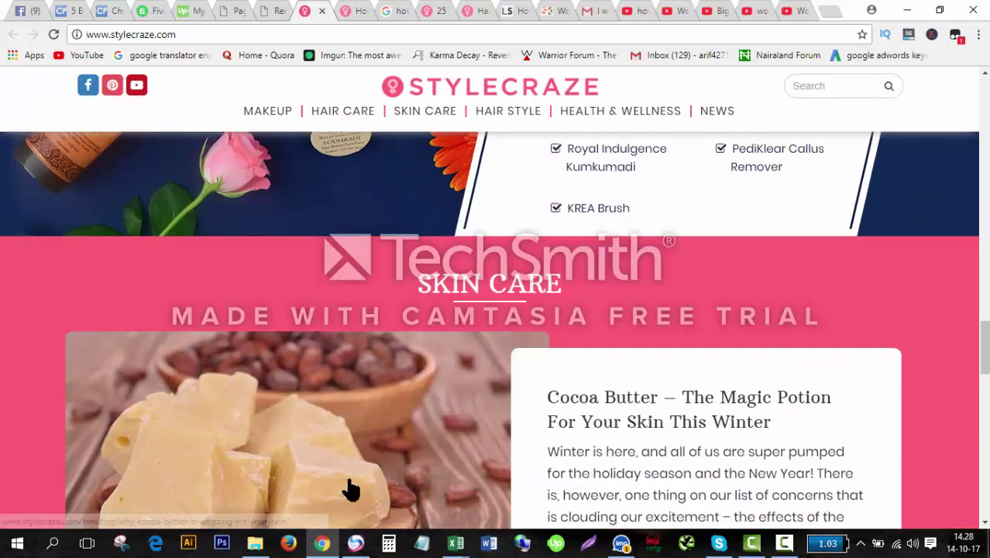
{"action": "scroll", "coordinate": [601, 412], "scroll_direction": "down", "scroll_amount": 5}
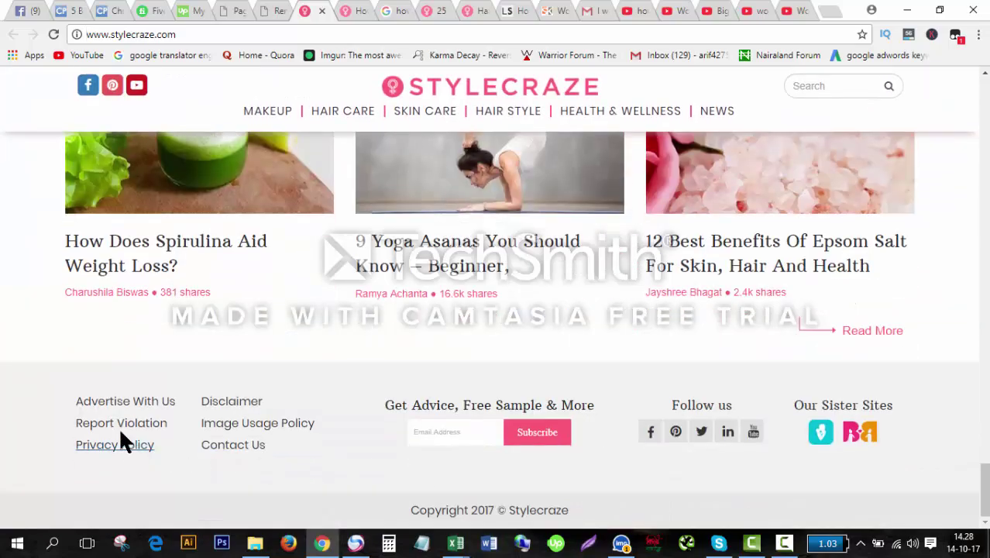
{"action": "scroll", "coordinate": [739, 355], "scroll_direction": "up", "scroll_amount": 20}
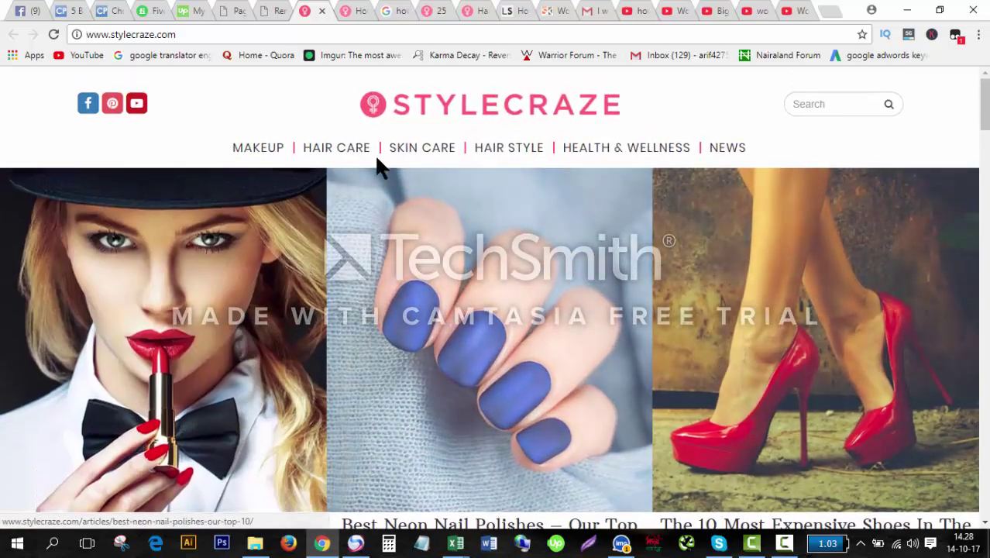
{"action": "mouse_move", "coordinate": [358, 163]}
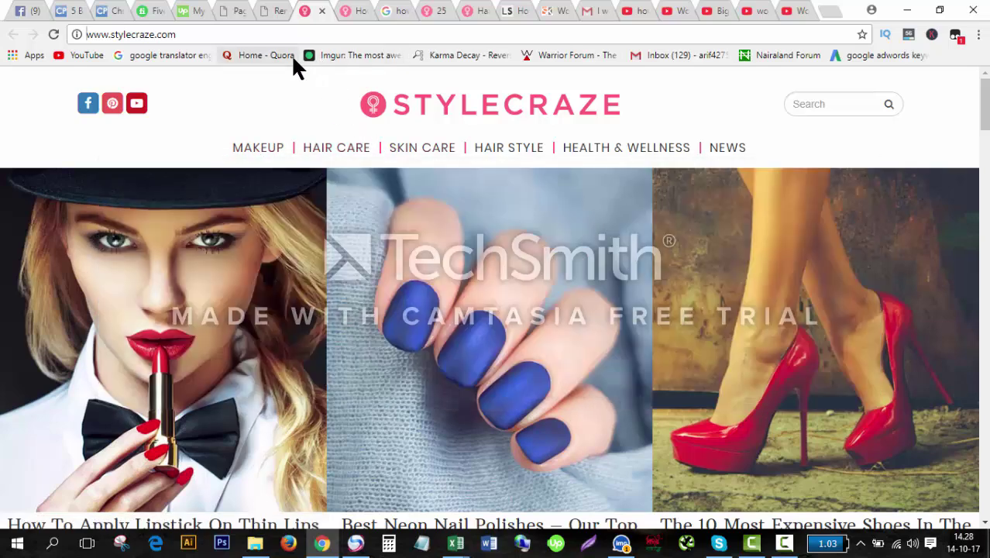
Return to the Remove Dark Spots site and open the post categories page in its WordPress admin
{"action": "left_click", "coordinate": [267, 11]}
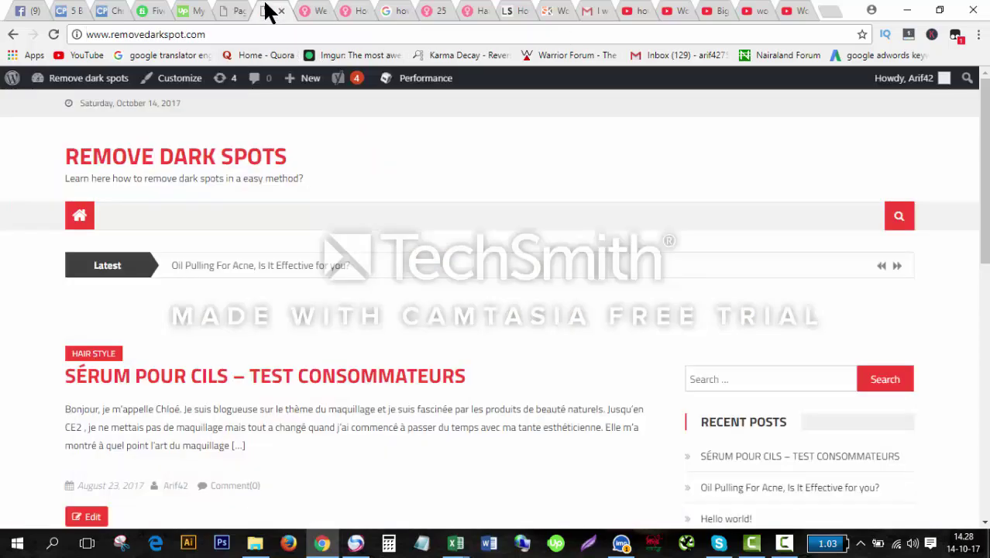
{"action": "left_click", "coordinate": [234, 11]}
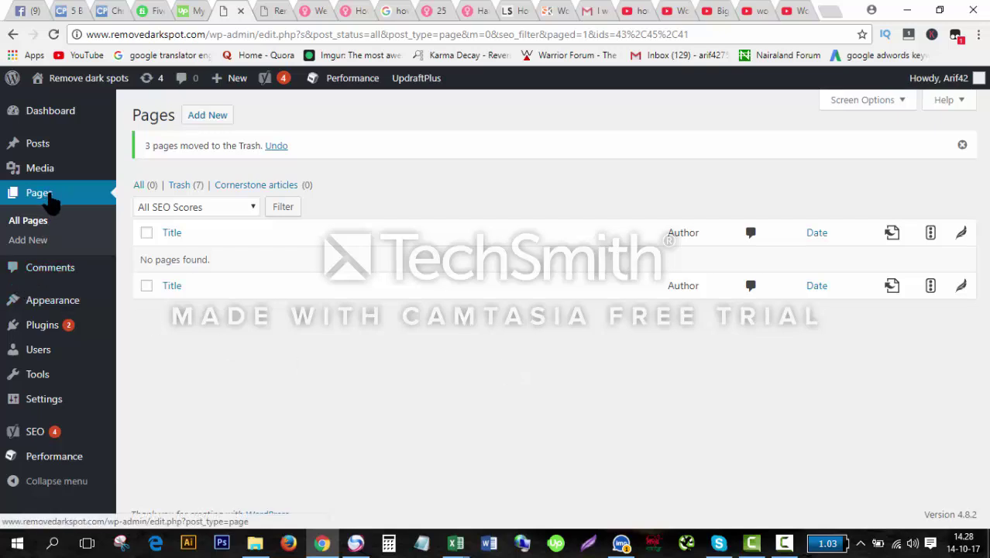
{"action": "mouse_move", "coordinate": [39, 147]}
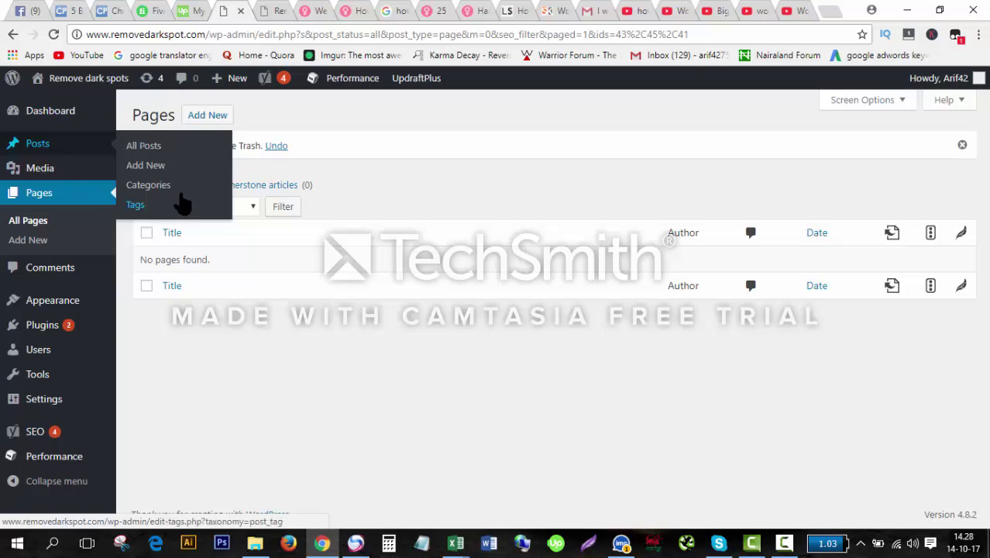
{"action": "left_click", "coordinate": [159, 187]}
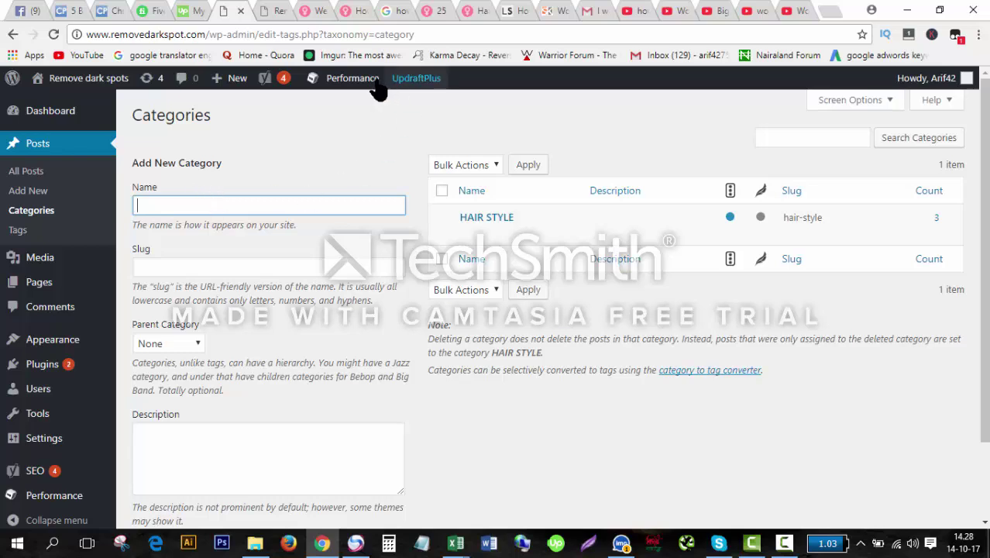
Check the Stylecraze menu for the first category and add a post category named MAKE UP with the slug make-up
{"action": "left_click", "coordinate": [312, 7]}
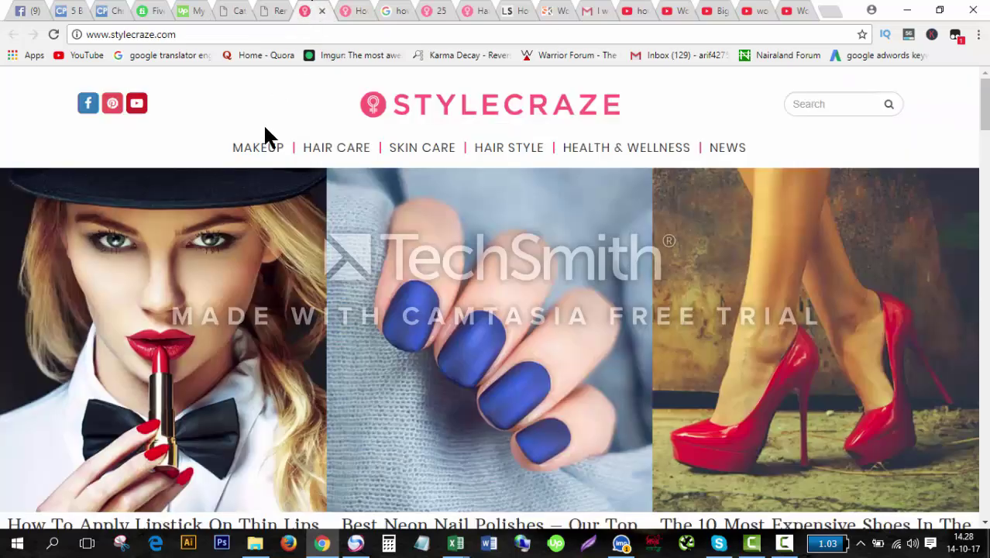
{"action": "left_click", "coordinate": [232, 11]}
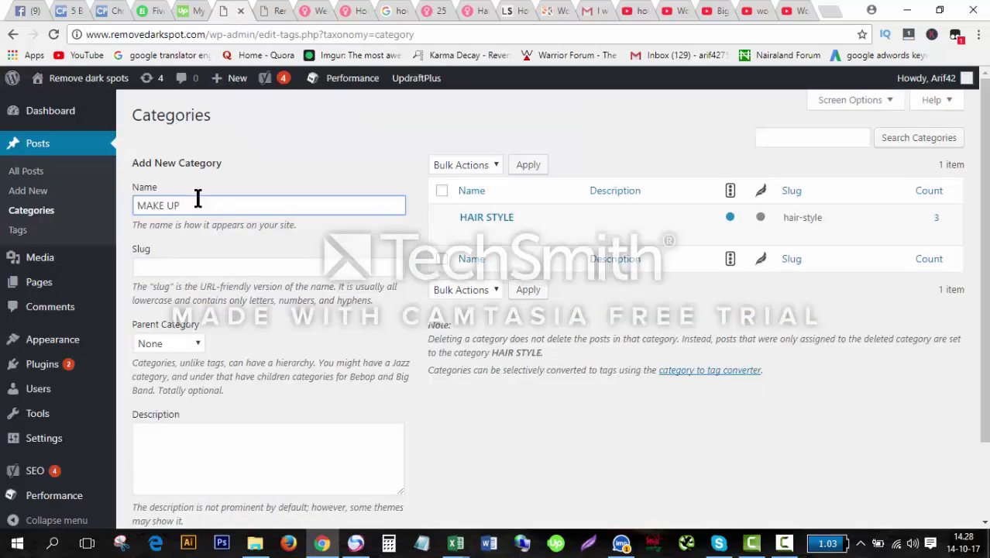
{"action": "key", "text": "Tab"}
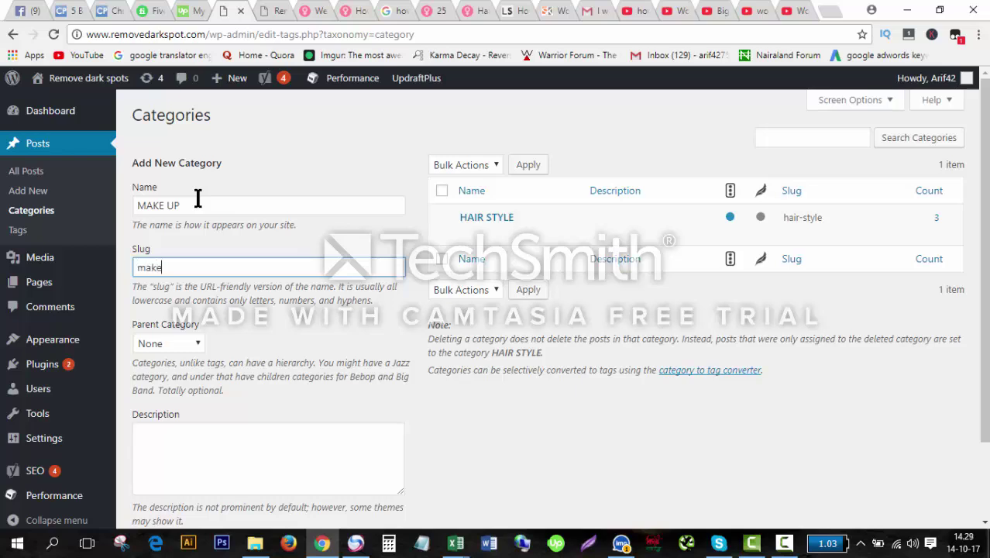
{"action": "type", "text": "make-up"}
{"action": "scroll", "coordinate": [507, 351], "scroll_direction": "down", "scroll_amount": 1}
{"action": "scroll", "coordinate": [508, 350], "scroll_direction": "down", "scroll_amount": 3}
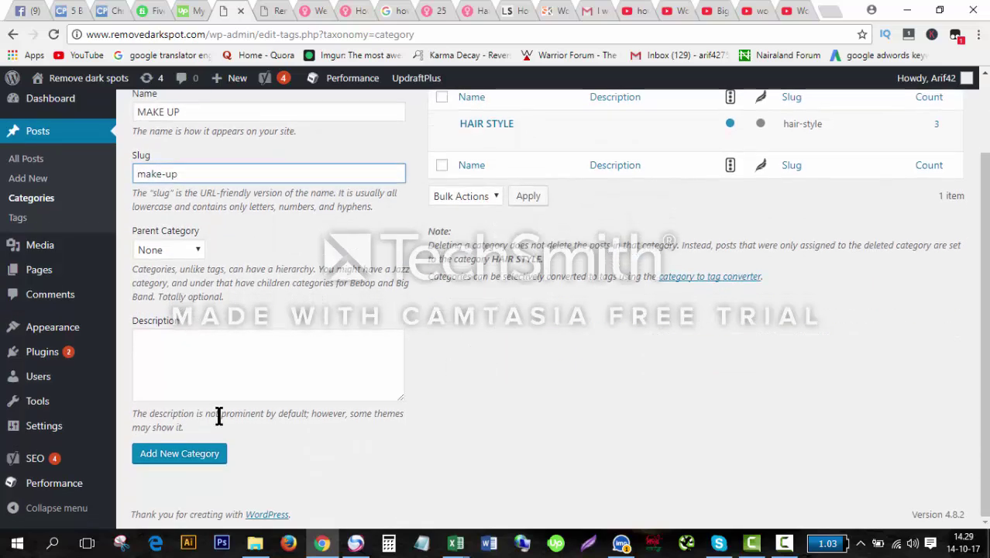
{"action": "left_click", "coordinate": [160, 463]}
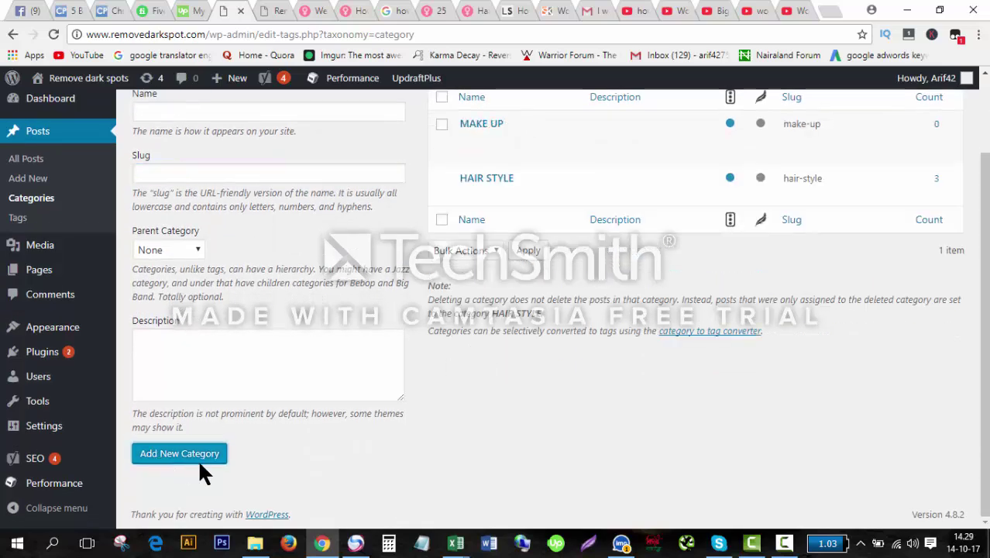
Check the Stylecraze menu again and add a post category named HAIR CARE with the slug hair-care
{"action": "scroll", "coordinate": [555, 220], "scroll_direction": "up", "scroll_amount": 3}
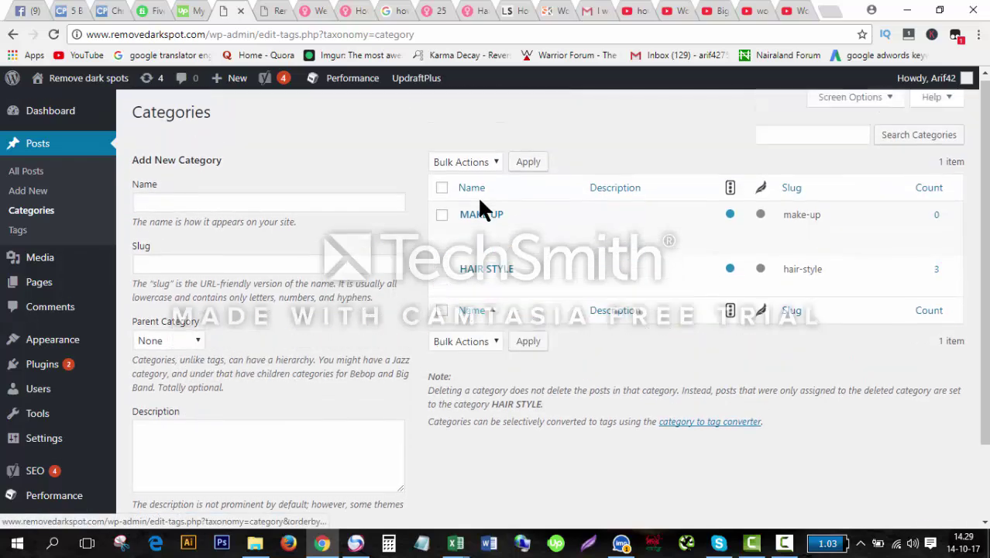
{"action": "left_click", "coordinate": [316, 12]}
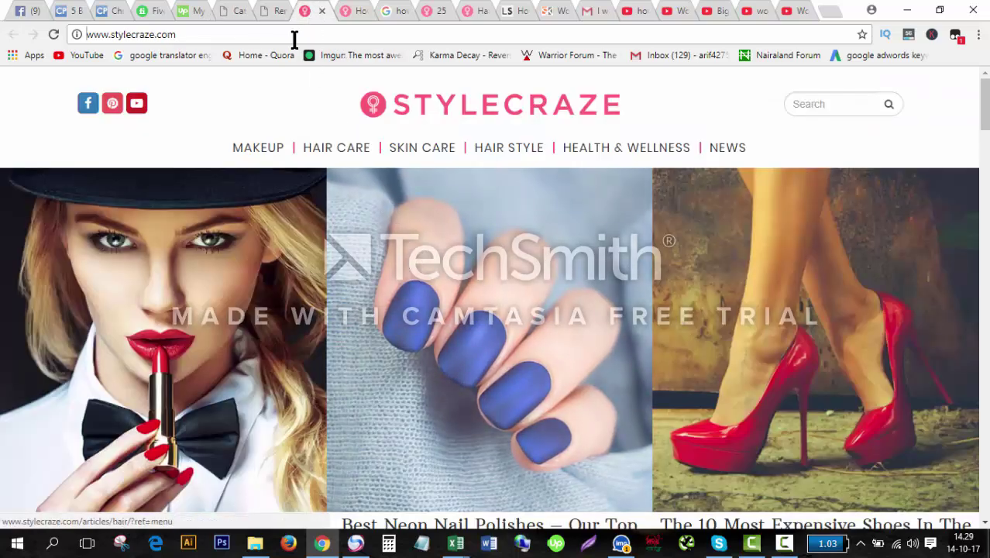
{"action": "left_click", "coordinate": [231, 11]}
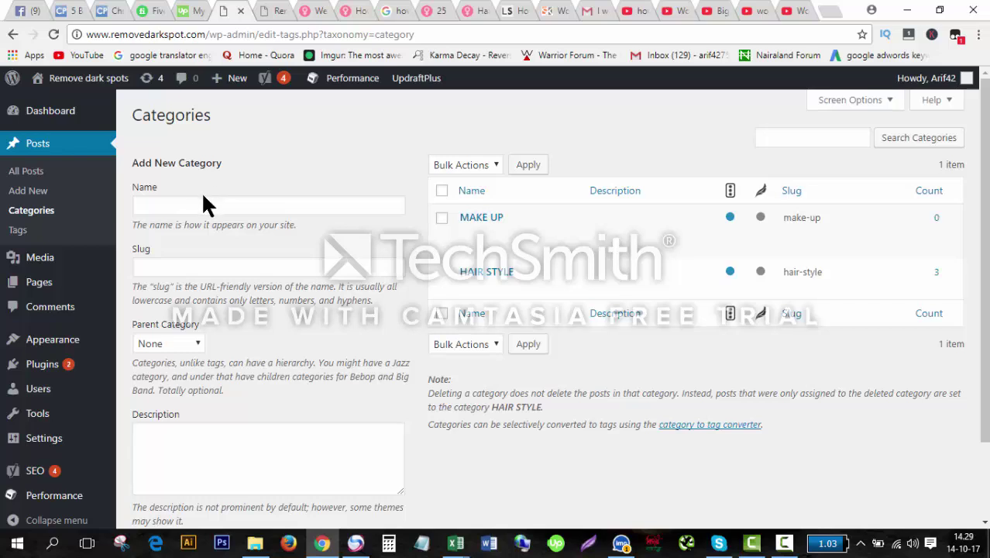
{"action": "left_click", "coordinate": [189, 203]}
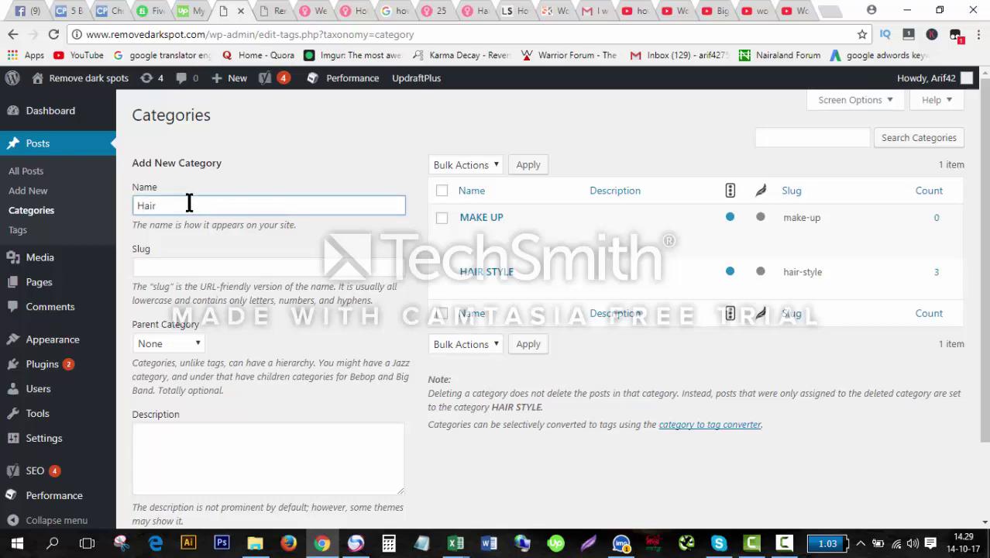
{"action": "type", "text": "Hair"}
{"action": "key", "text": "BackSpace"}
{"action": "key", "text": "BackSpace"}
{"action": "key", "text": "BackSpace"}
{"action": "left_click", "coordinate": [174, 265]}
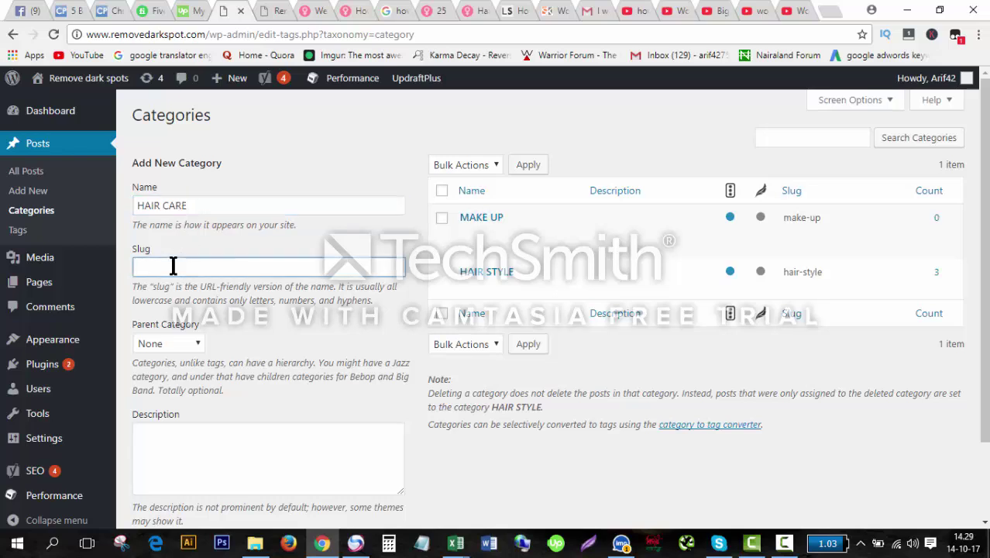
{"action": "type", "text": "hair-care"}
{"action": "scroll", "coordinate": [233, 349], "scroll_direction": "down", "scroll_amount": 2}
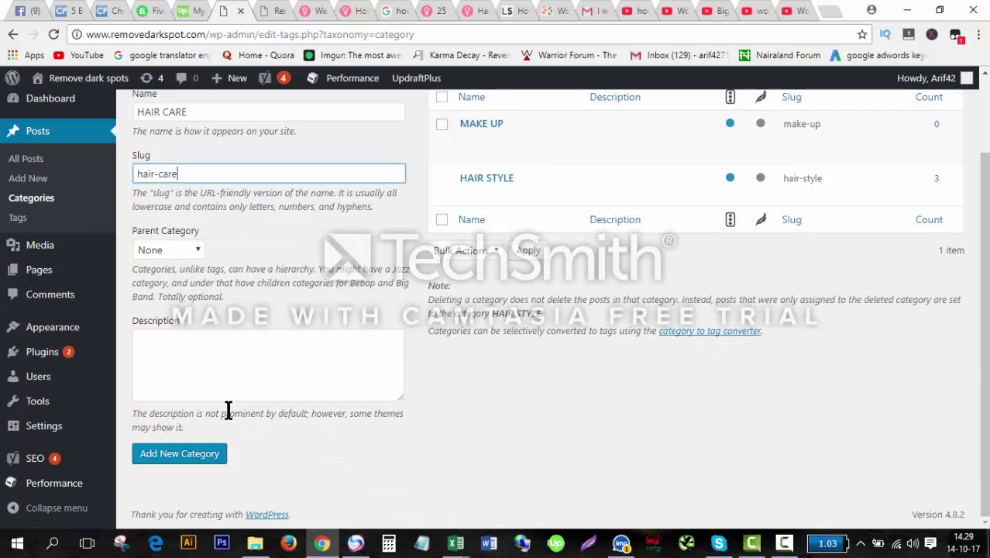
{"action": "left_click", "coordinate": [196, 456]}
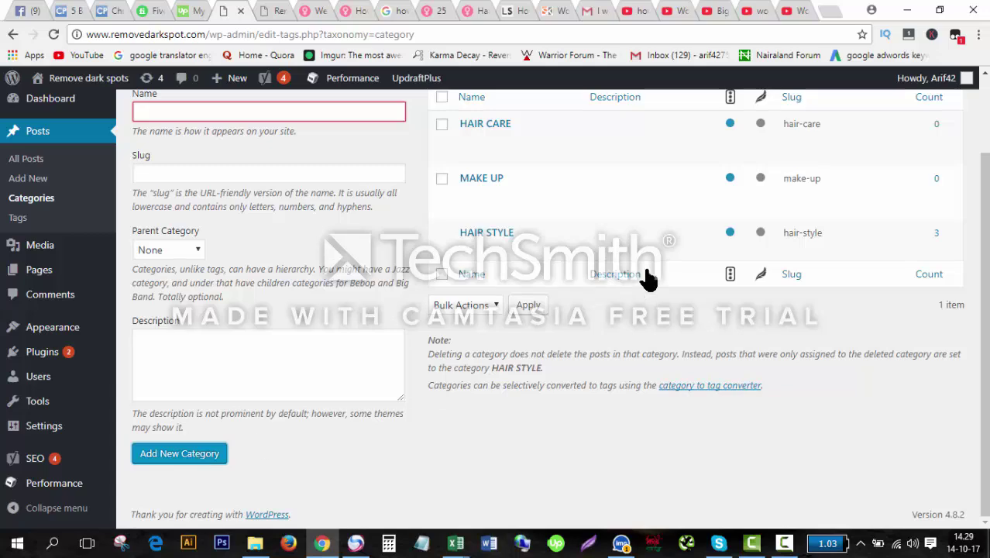
Consult the Stylecraze menu and add a post category named HEALTH & WELLNESS, entering health-&-wellness as its slug
{"action": "scroll", "coordinate": [650, 279], "scroll_direction": "up", "scroll_amount": 2}
{"action": "left_click", "coordinate": [303, 10]}
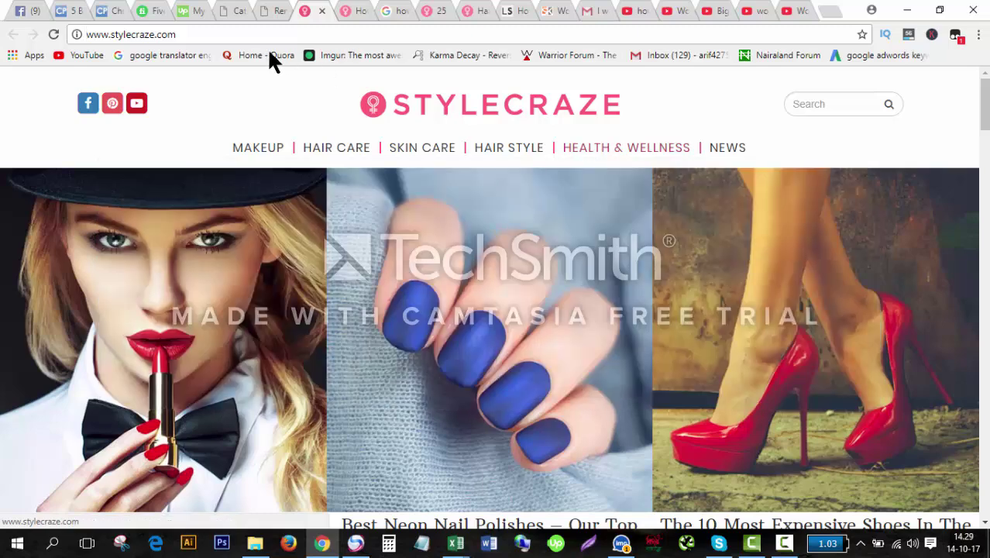
{"action": "left_click", "coordinate": [233, 10]}
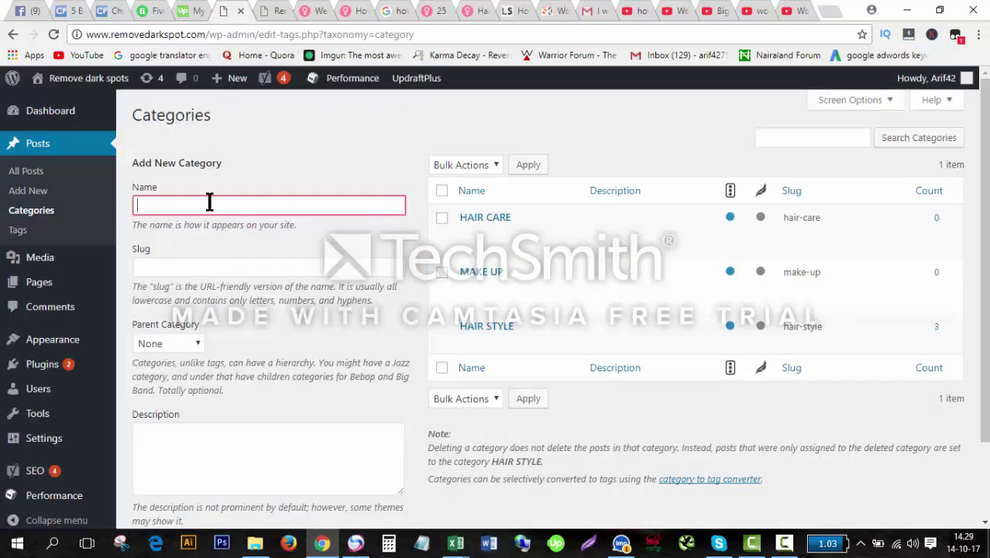
{"action": "type", "text": "HEL"}
{"action": "type", "text": "LTH 7"}
{"action": "key", "text": "BackSpace"}
{"action": "key", "text": "Tab"}
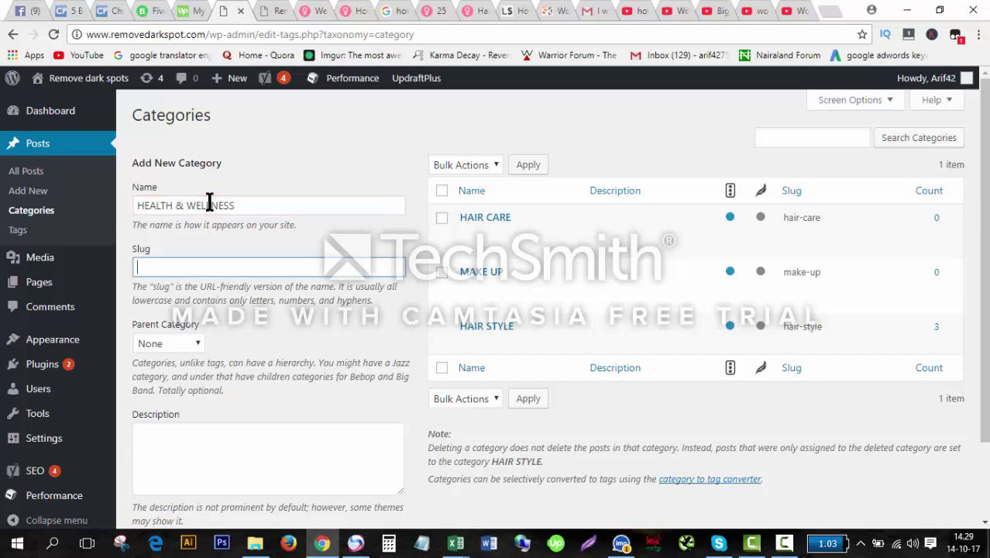
{"action": "type", "text": "health-&-wellness"}
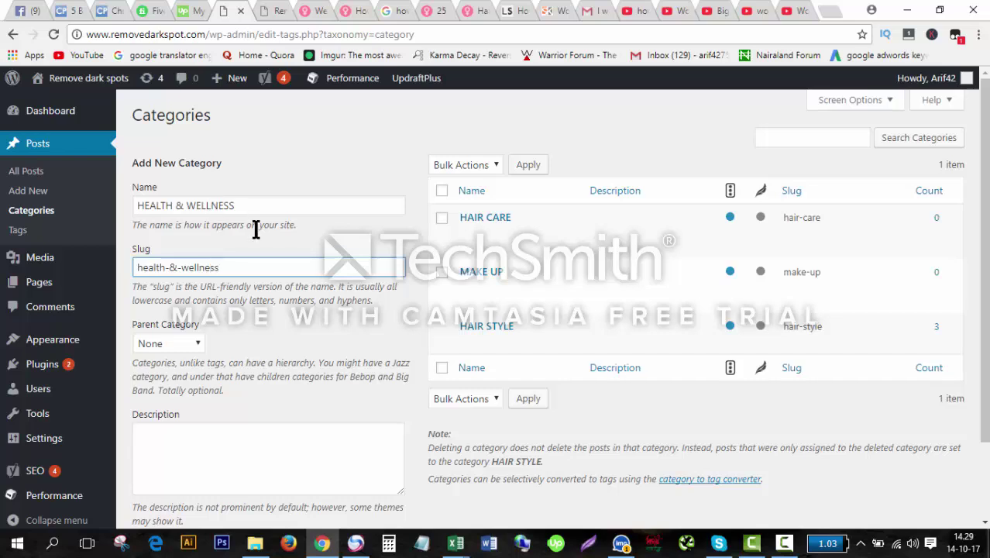
{"action": "scroll", "coordinate": [259, 294], "scroll_direction": "down", "scroll_amount": 2}
{"action": "left_click", "coordinate": [180, 457]}
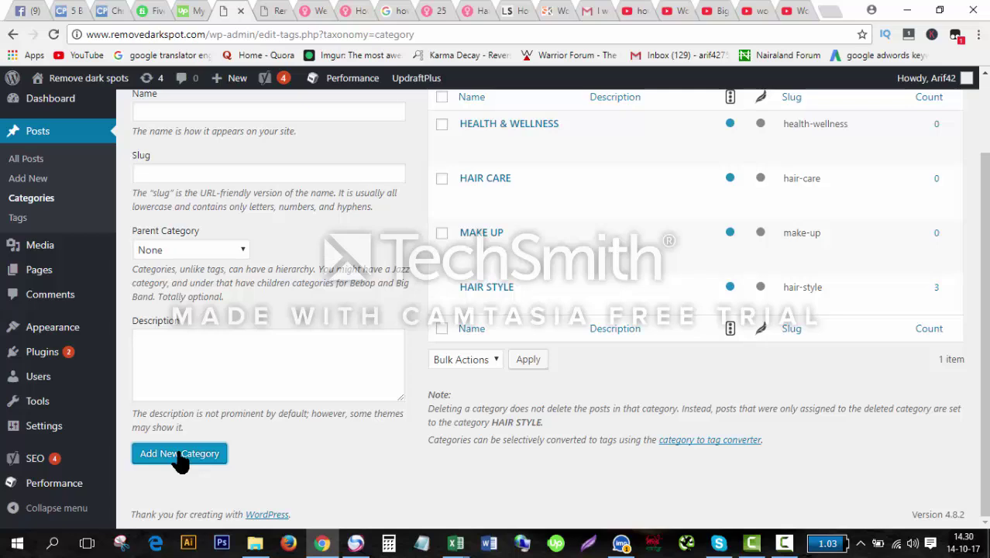
Add a post category named NEWS with the slug news
{"action": "scroll", "coordinate": [236, 387], "scroll_direction": "up", "scroll_amount": 2}
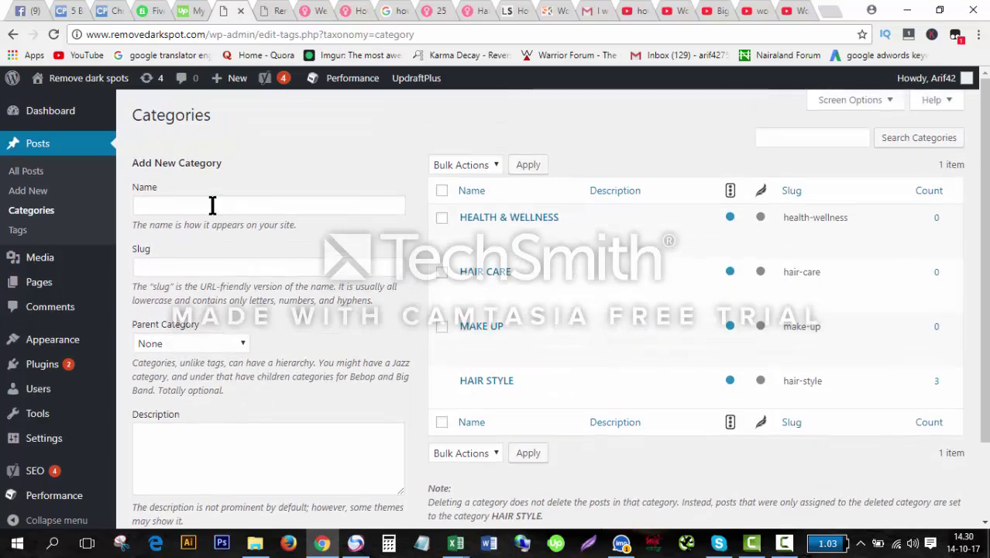
{"action": "left_click", "coordinate": [212, 203]}
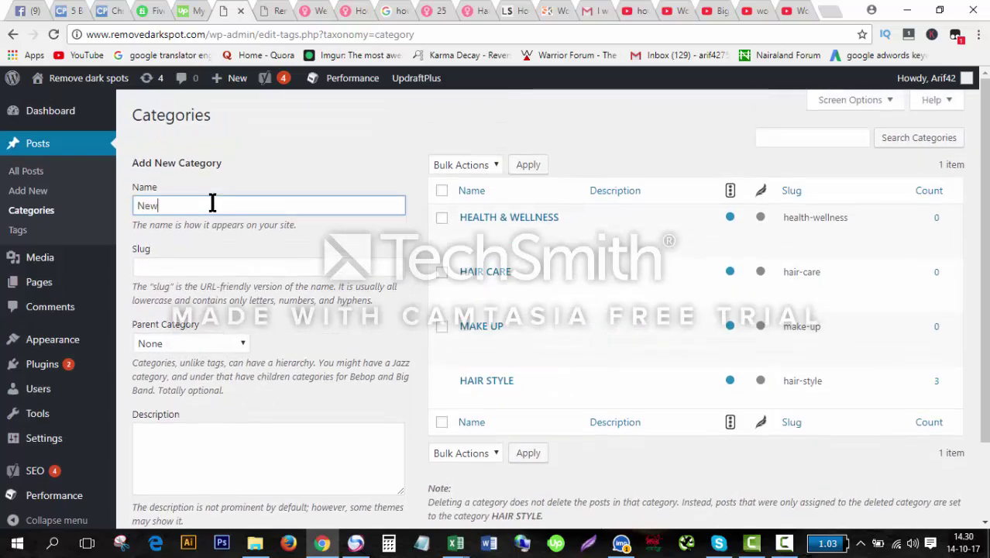
{"action": "type", "text": "New"}
{"action": "key", "text": "BackSpace"}
{"action": "type", "text": "WS"}
{"action": "key", "text": "Tab"}
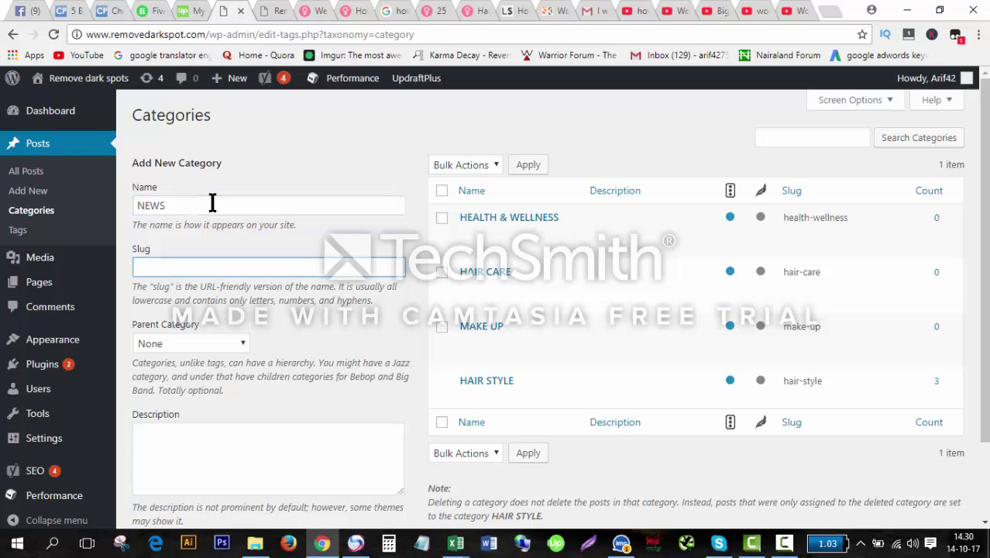
{"action": "type", "text": "NEWS"}
{"action": "key", "text": "BackSpace"}
{"action": "key", "text": "BackSpace"}
{"action": "key", "text": "BackSpace"}
{"action": "key", "text": "BackSpace"}
{"action": "type", "text": "news"}
{"action": "scroll", "coordinate": [230, 462], "scroll_direction": "down", "scroll_amount": 2}
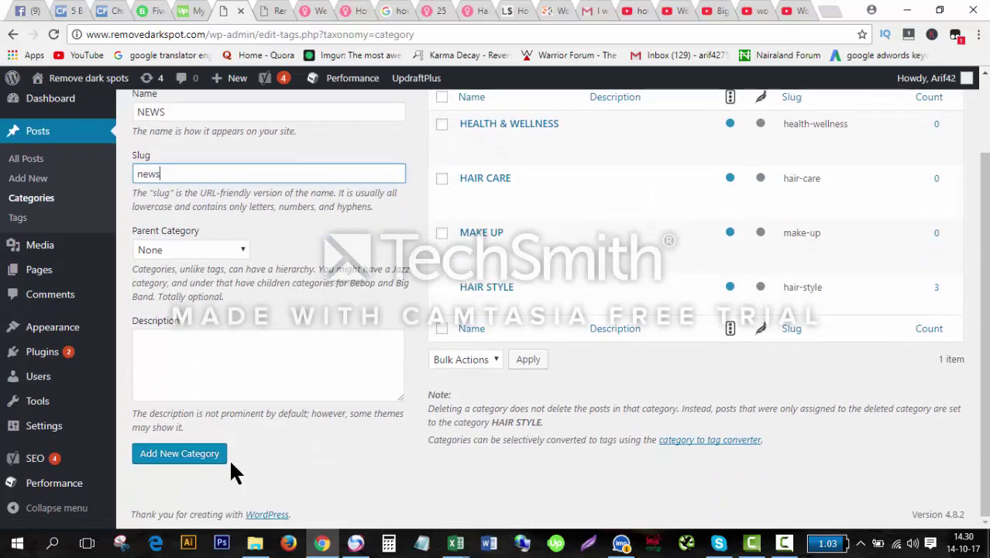
{"action": "left_click", "coordinate": [186, 457]}
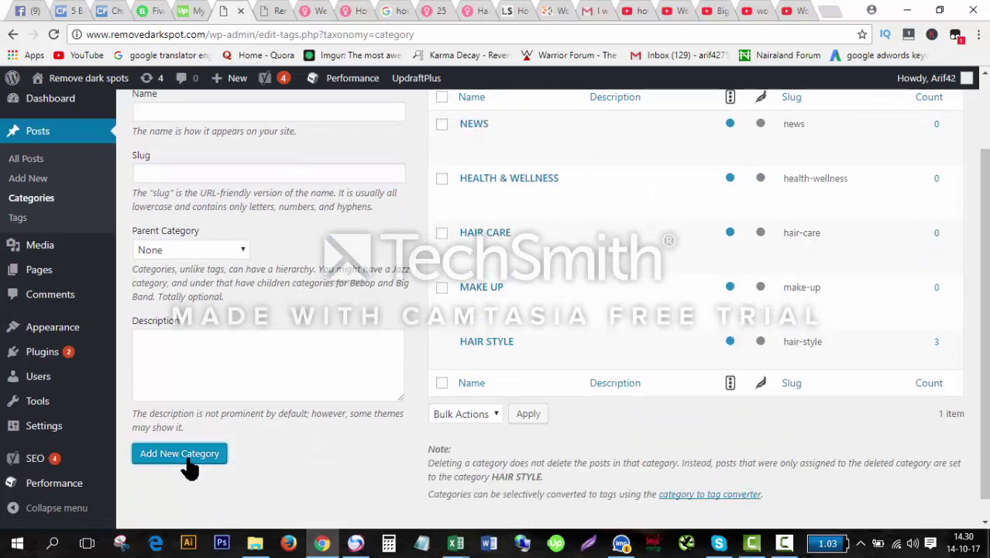
Review the list of created categories and reload the site's home page to check its navigation bar
{"action": "scroll", "coordinate": [540, 401], "scroll_direction": "up", "scroll_amount": 2}
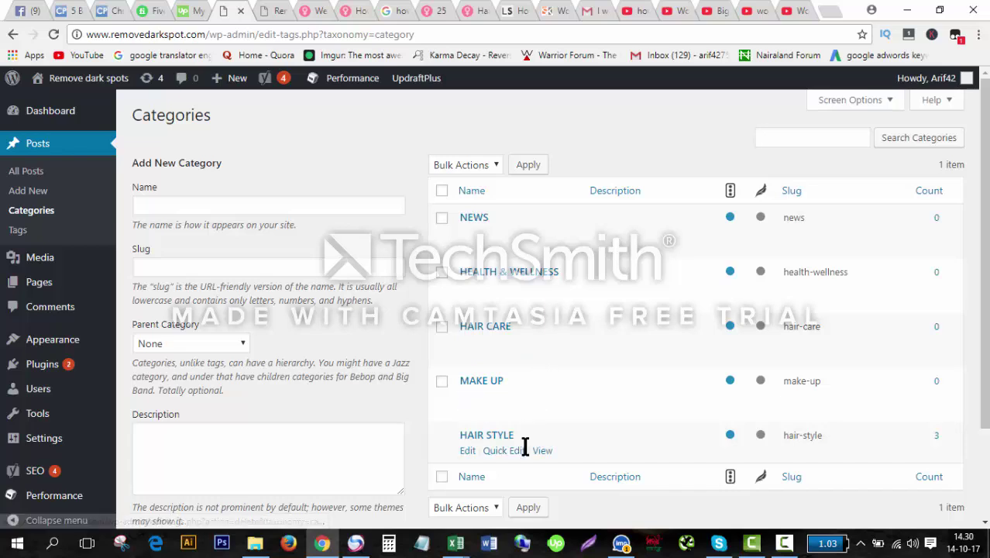
{"action": "scroll", "coordinate": [524, 446], "scroll_direction": "down", "scroll_amount": 1}
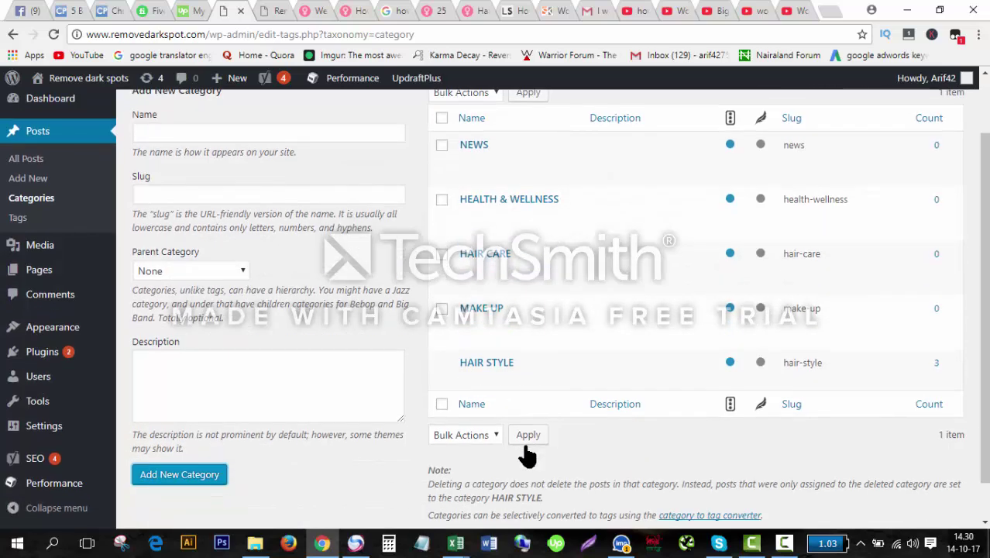
{"action": "scroll", "coordinate": [525, 449], "scroll_direction": "up", "scroll_amount": 1}
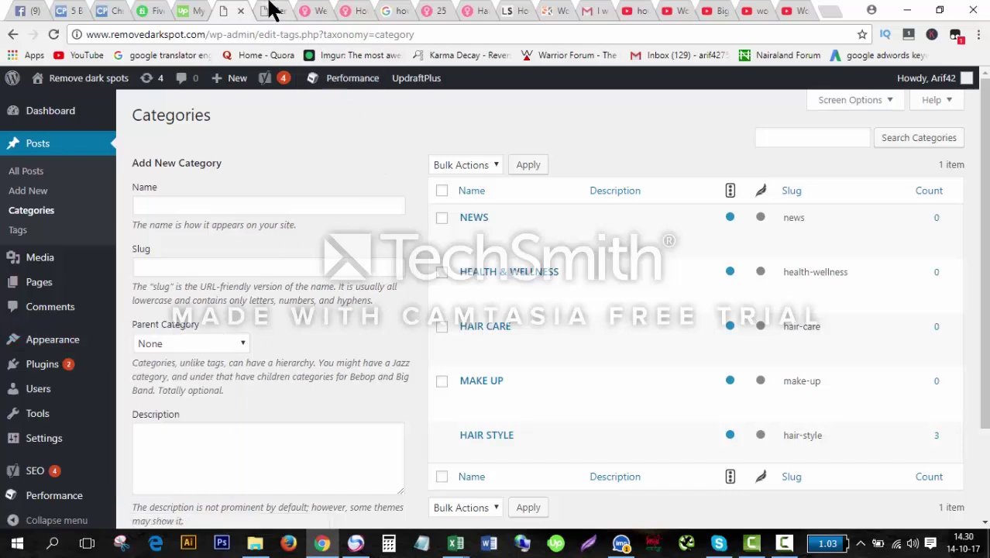
{"action": "left_click", "coordinate": [272, 14]}
{"action": "left_click", "coordinate": [242, 33]}
{"action": "key", "text": "Return"}
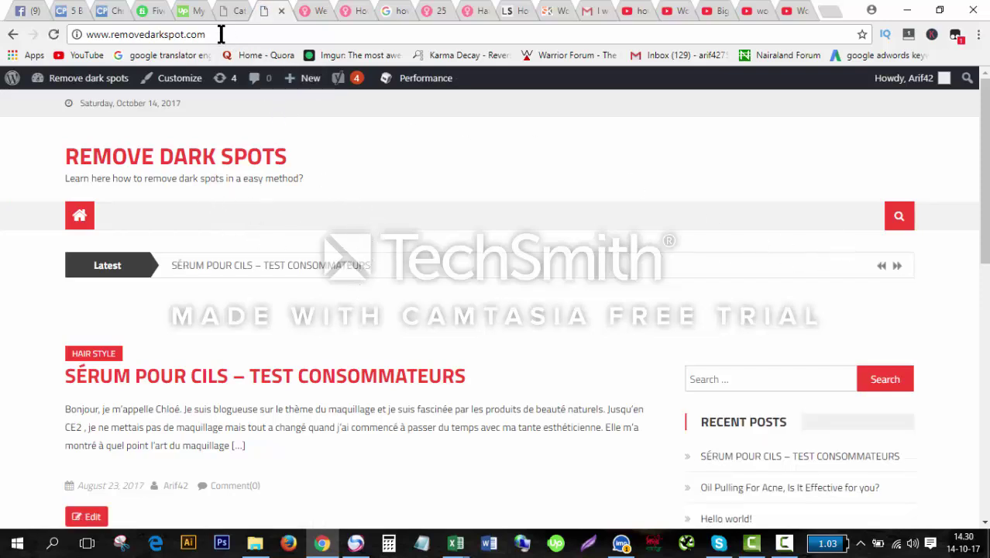
Return to the WordPress admin and open the page for managing the site's navigation menus
{"action": "left_click", "coordinate": [230, 11]}
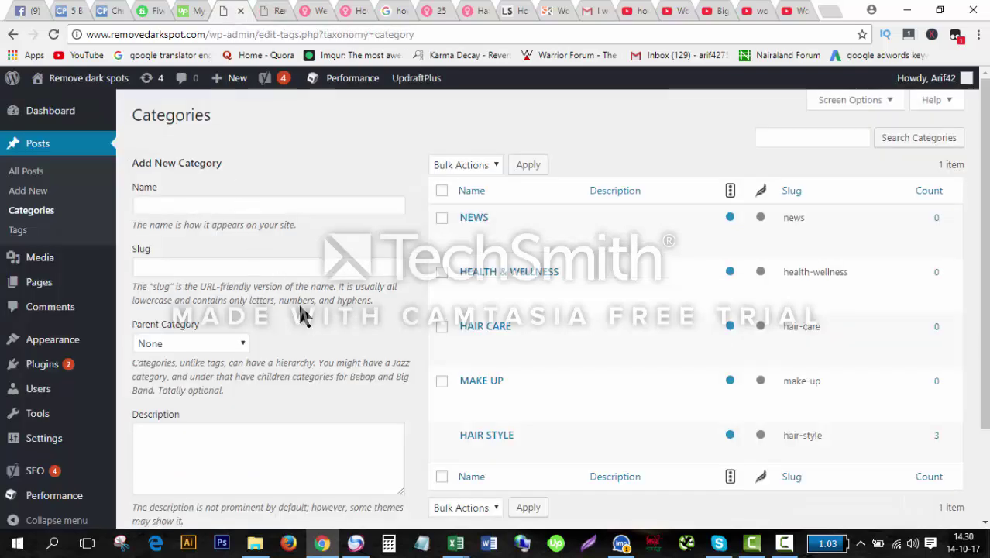
{"action": "mouse_move", "coordinate": [76, 353]}
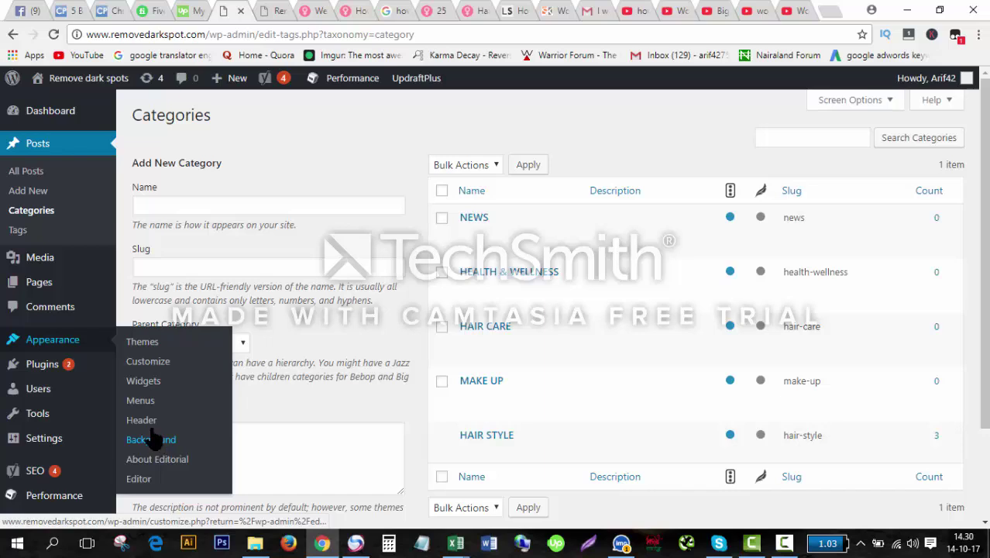
{"action": "left_click", "coordinate": [145, 401]}
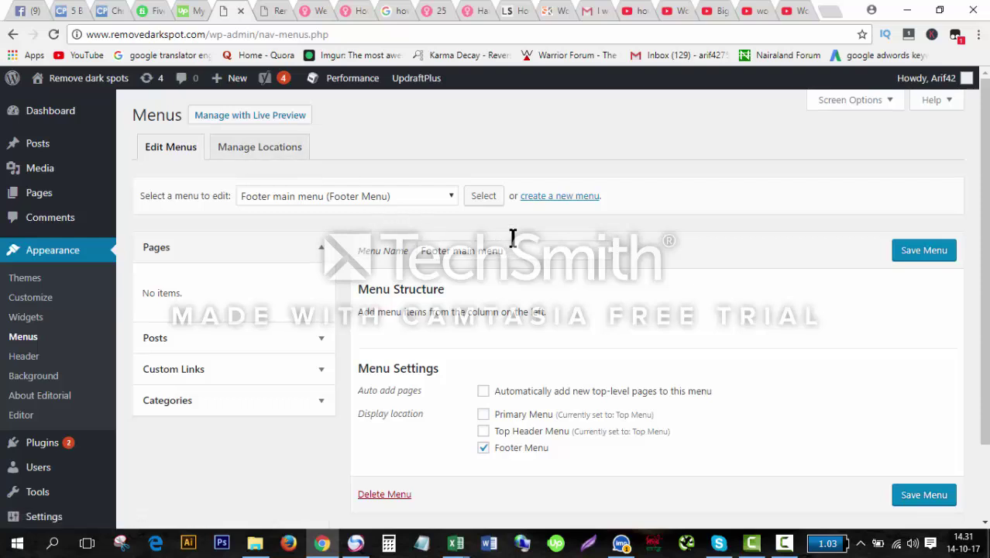
{"action": "left_click", "coordinate": [560, 196]}
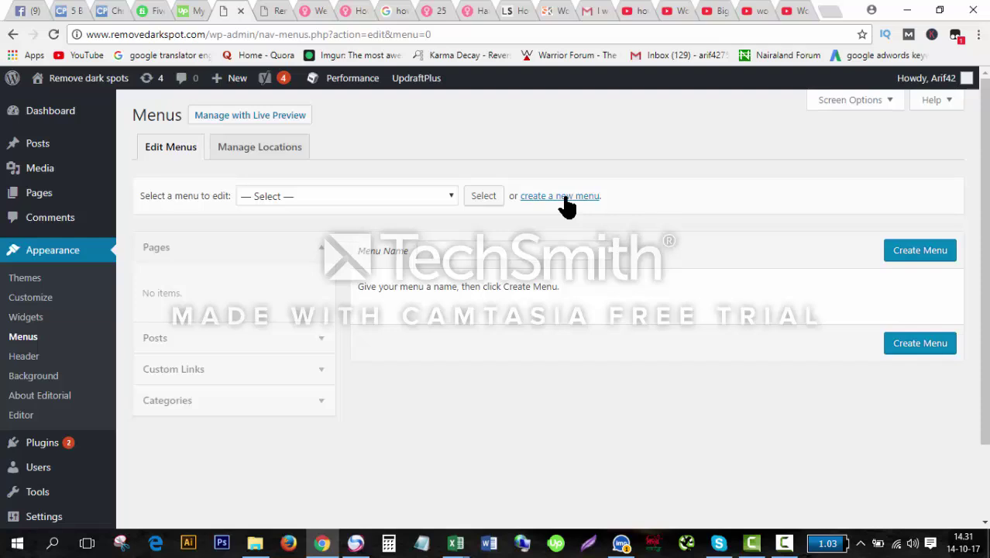
{"action": "left_click", "coordinate": [454, 200]}
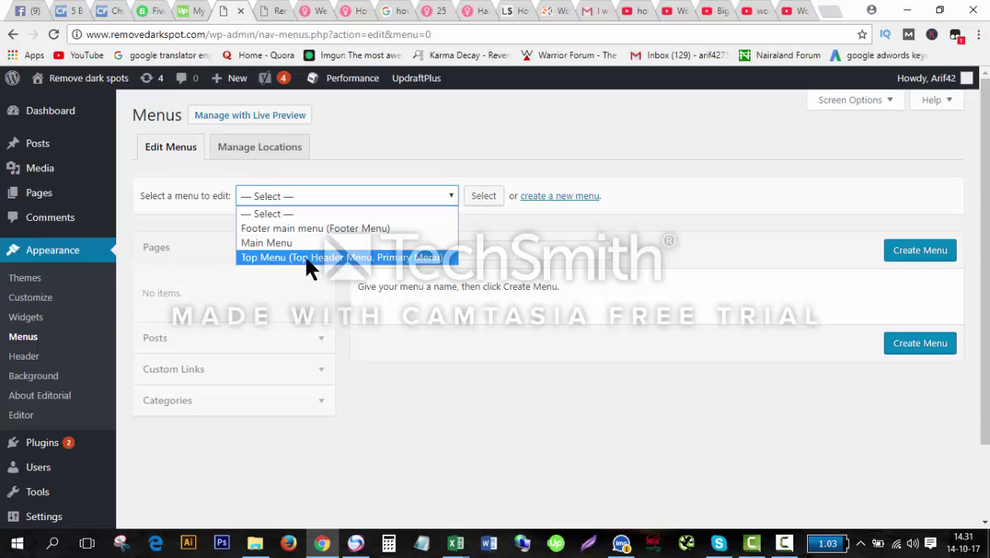
{"action": "left_click", "coordinate": [170, 158]}
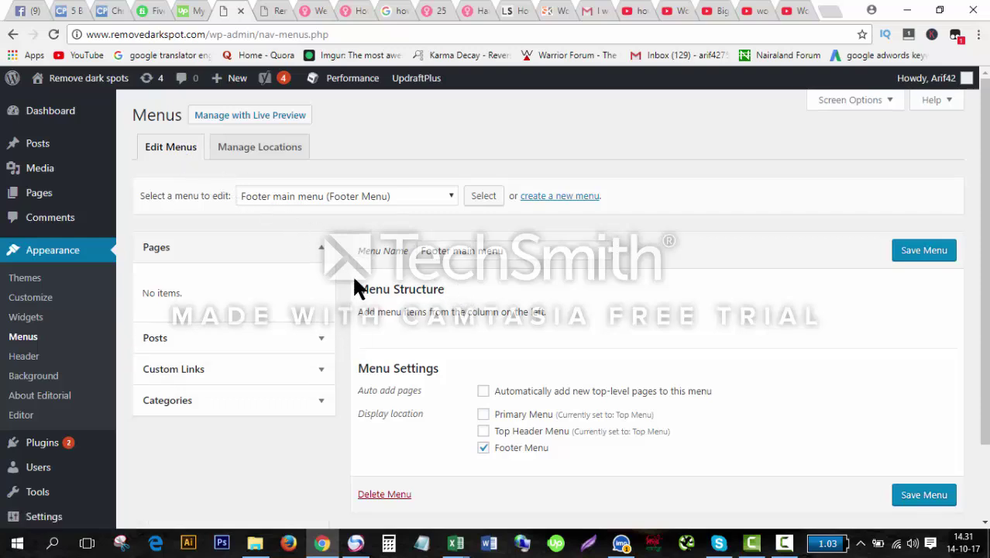
From the menu locations, open the menu assigned to Primary Menu and review its structure and display settings
{"action": "left_click", "coordinate": [258, 158]}
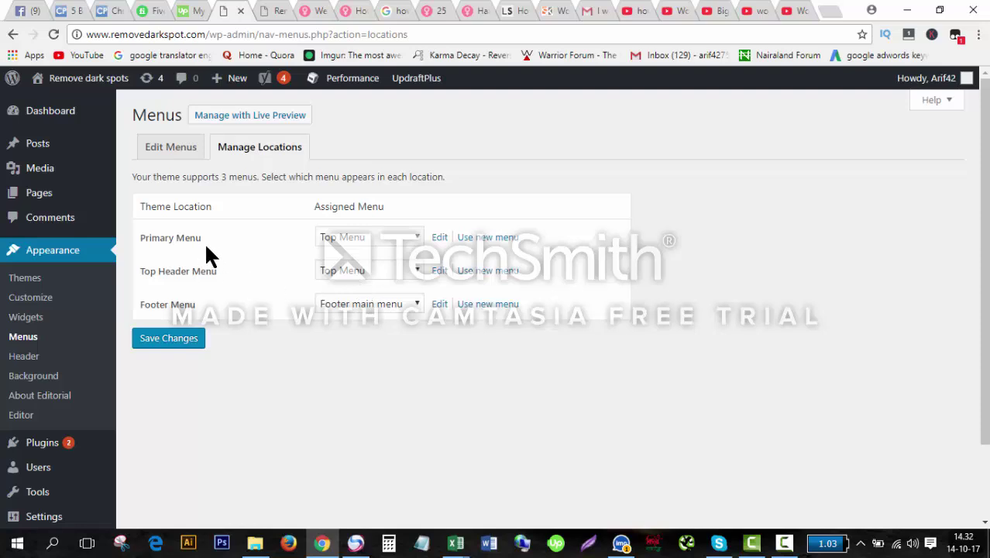
{"action": "left_click", "coordinate": [441, 237]}
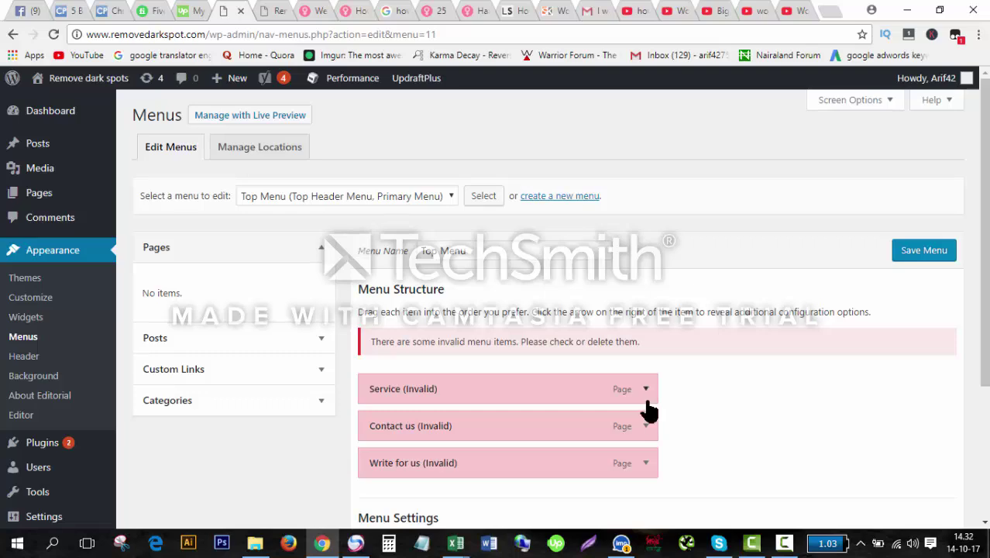
{"action": "scroll", "coordinate": [649, 411], "scroll_direction": "down", "scroll_amount": 1}
{"action": "scroll", "coordinate": [649, 411], "scroll_direction": "up", "scroll_amount": 1}
{"action": "scroll", "coordinate": [649, 410], "scroll_direction": "down", "scroll_amount": 3}
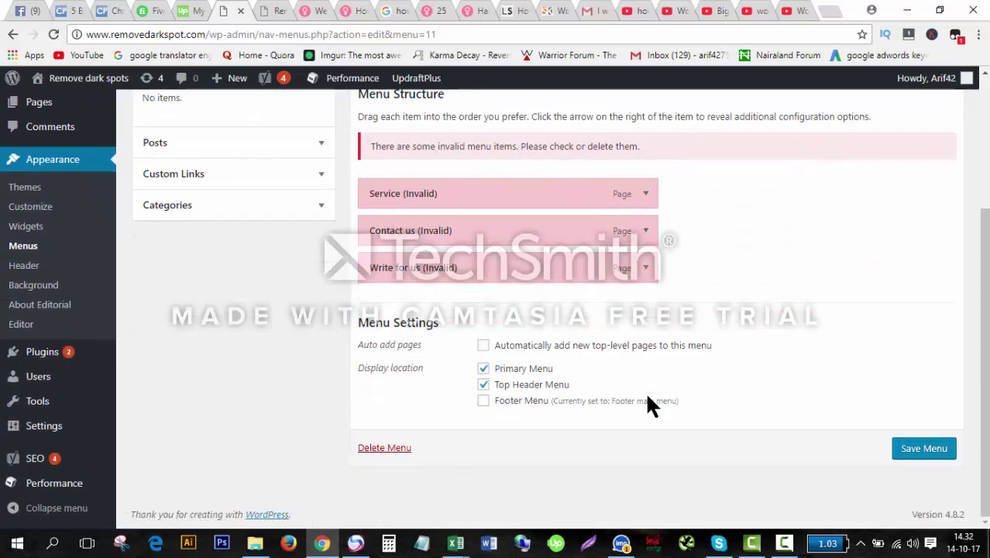
{"action": "scroll", "coordinate": [648, 399], "scroll_direction": "up", "scroll_amount": 3}
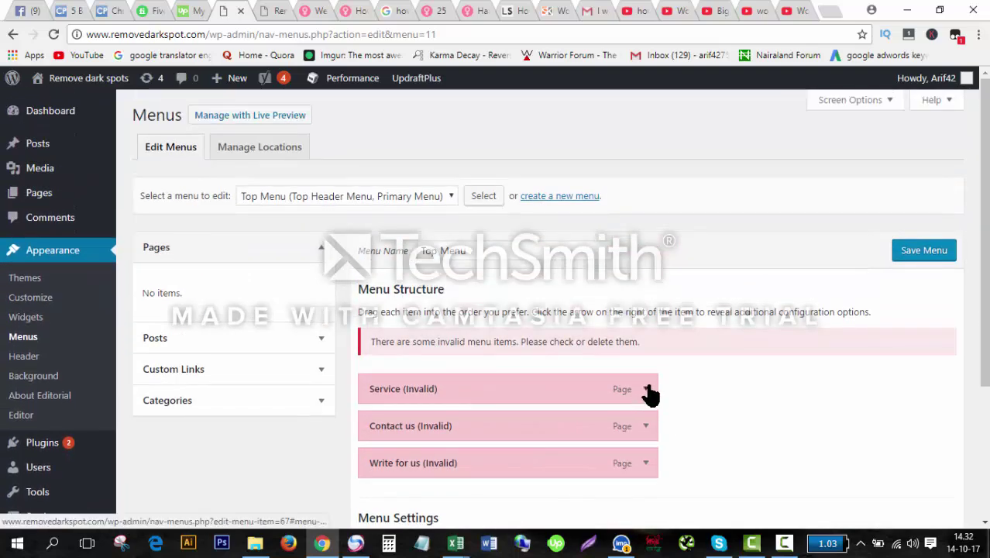
Try removing the Service, Contact us and Write for us items from Top Menu, leaving for the menu locations without saving
{"action": "left_click", "coordinate": [647, 390]}
{"action": "scroll", "coordinate": [399, 489], "scroll_direction": "down", "scroll_amount": 2}
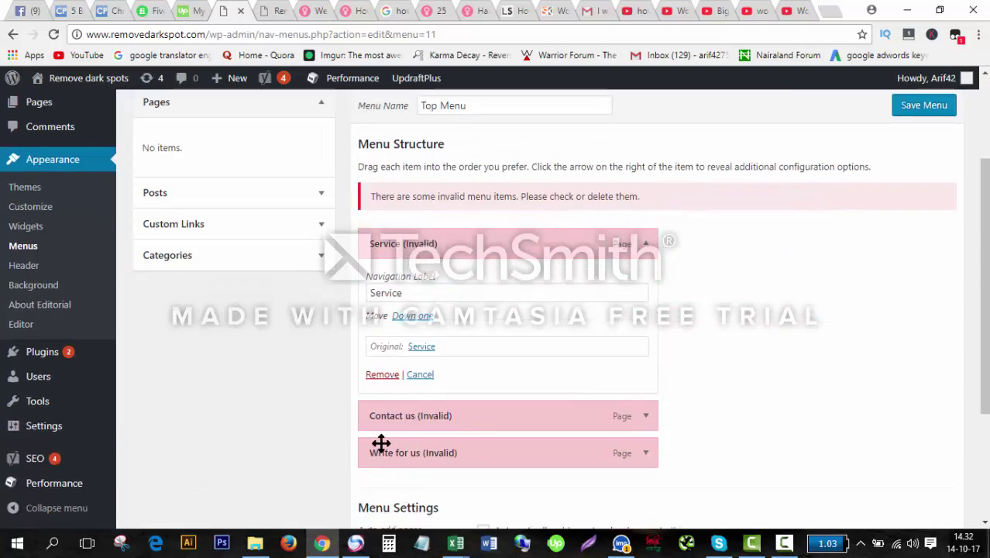
{"action": "left_click", "coordinate": [382, 374]}
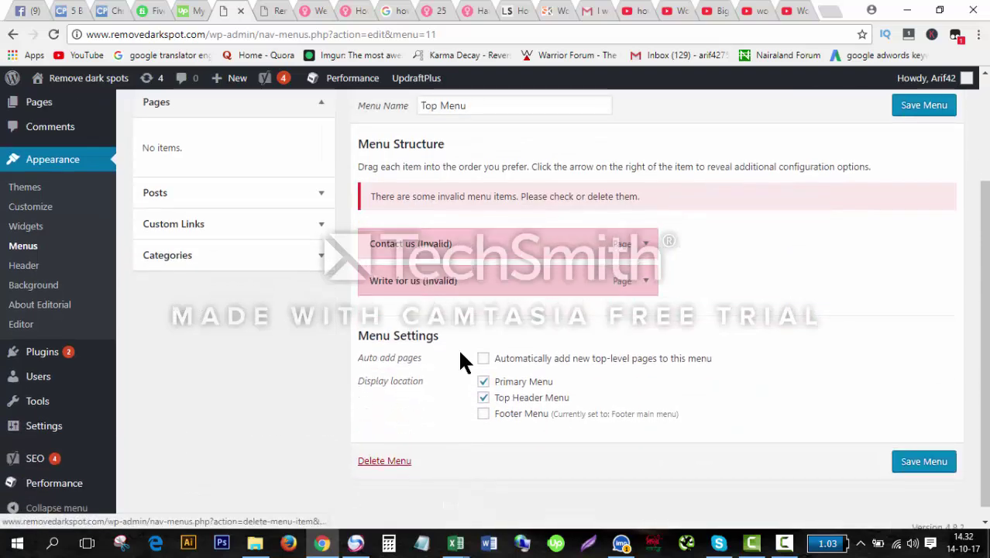
{"action": "left_click", "coordinate": [646, 247]}
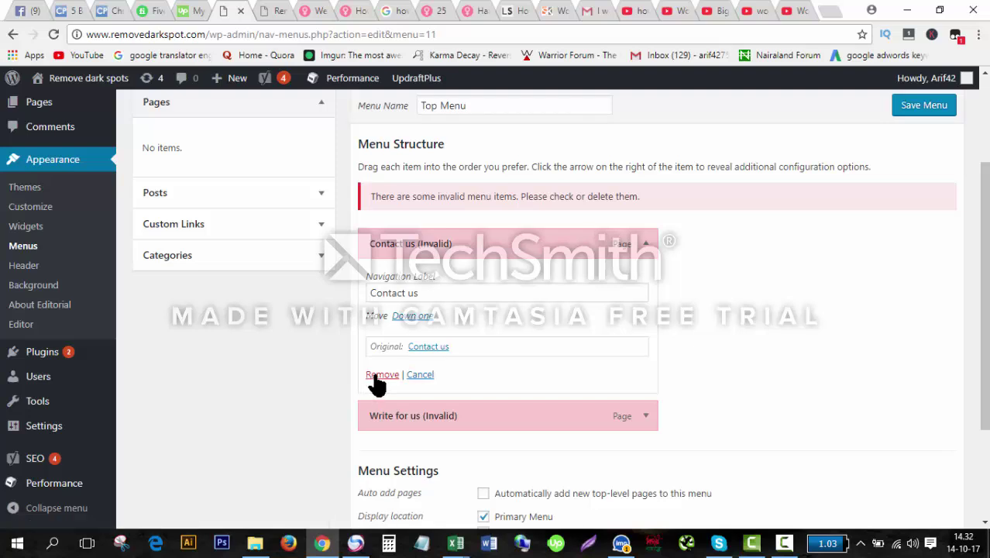
{"action": "left_click", "coordinate": [379, 375]}
{"action": "scroll", "coordinate": [648, 271], "scroll_direction": "up", "scroll_amount": 1}
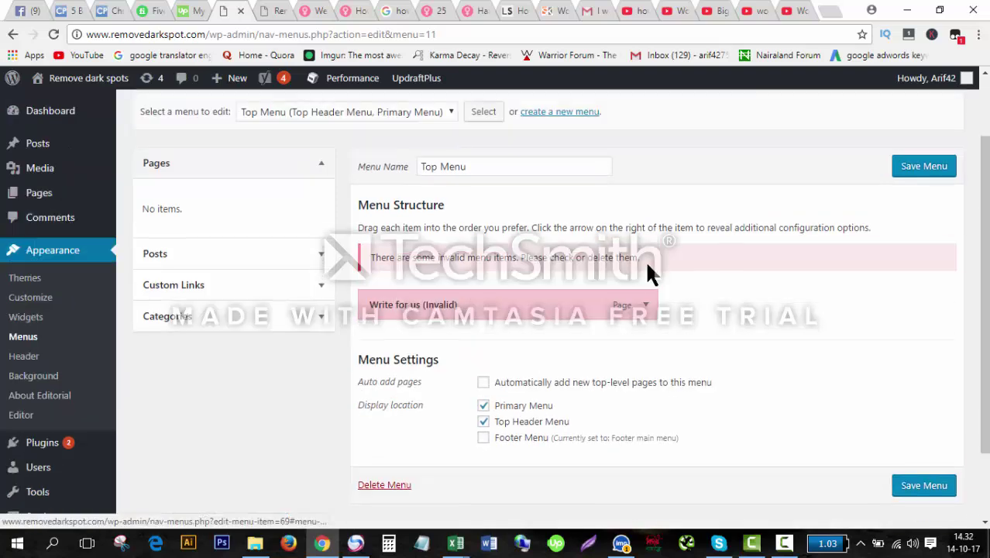
{"action": "left_click", "coordinate": [645, 308]}
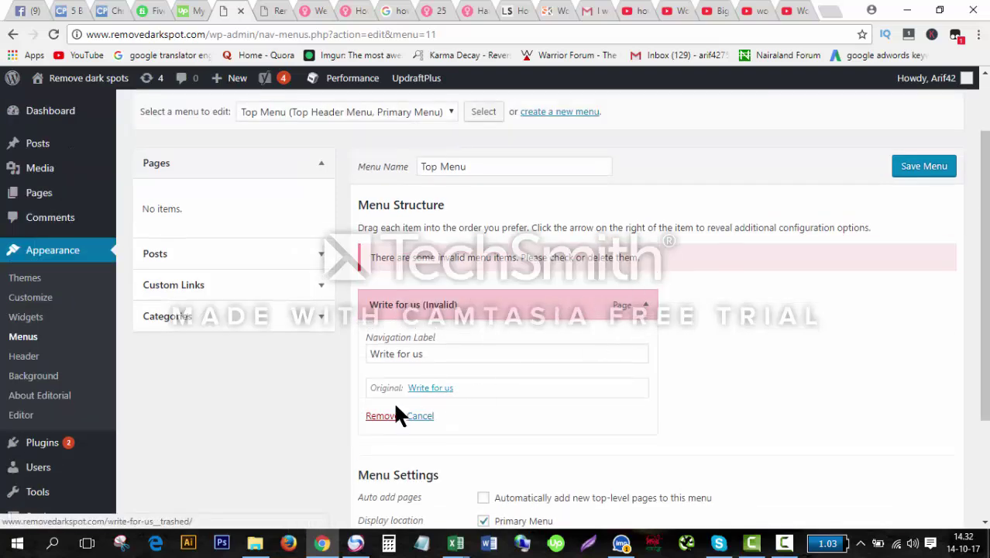
{"action": "left_click", "coordinate": [375, 415]}
{"action": "scroll", "coordinate": [374, 412], "scroll_direction": "up", "scroll_amount": 1}
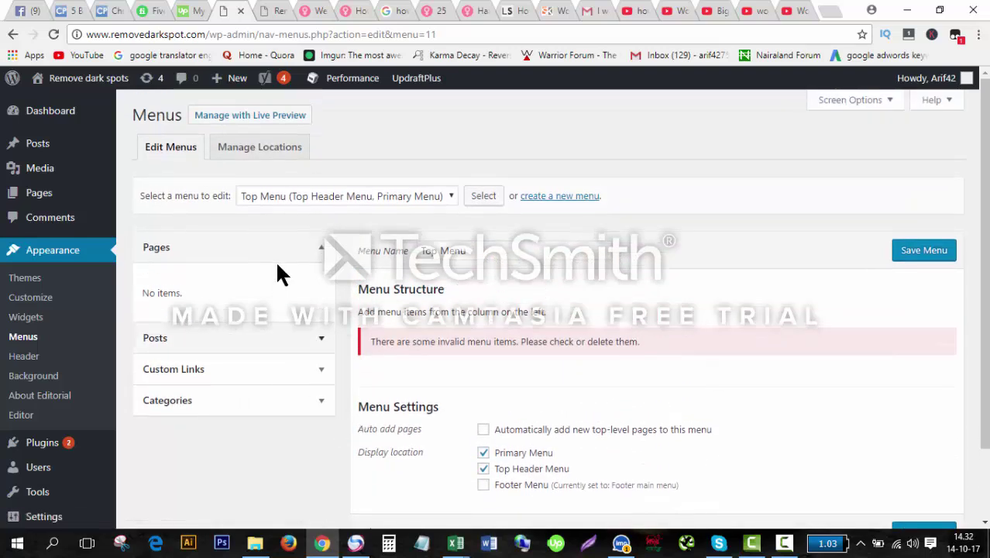
{"action": "left_click", "coordinate": [261, 155]}
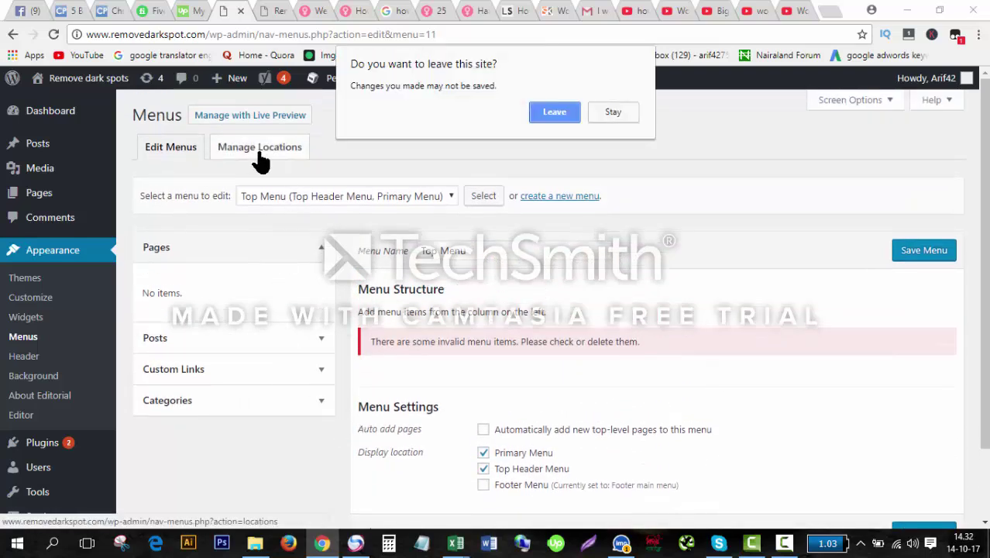
{"action": "left_click", "coordinate": [562, 115]}
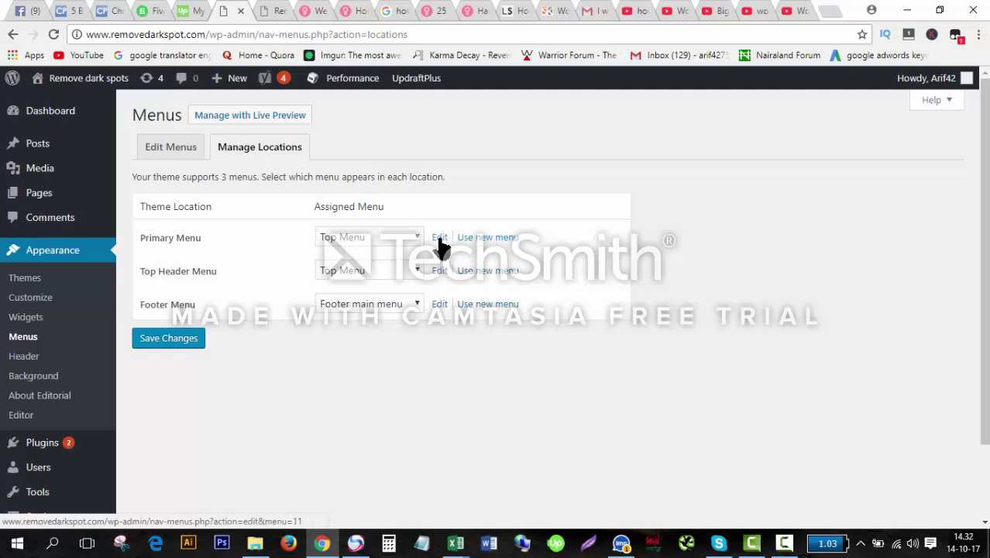
Assign Main Menu to the Primary Menu location, keep Top Menu for Top Header Menu and Footer main menu for Footer Menu, and save
{"action": "left_click", "coordinate": [414, 234]}
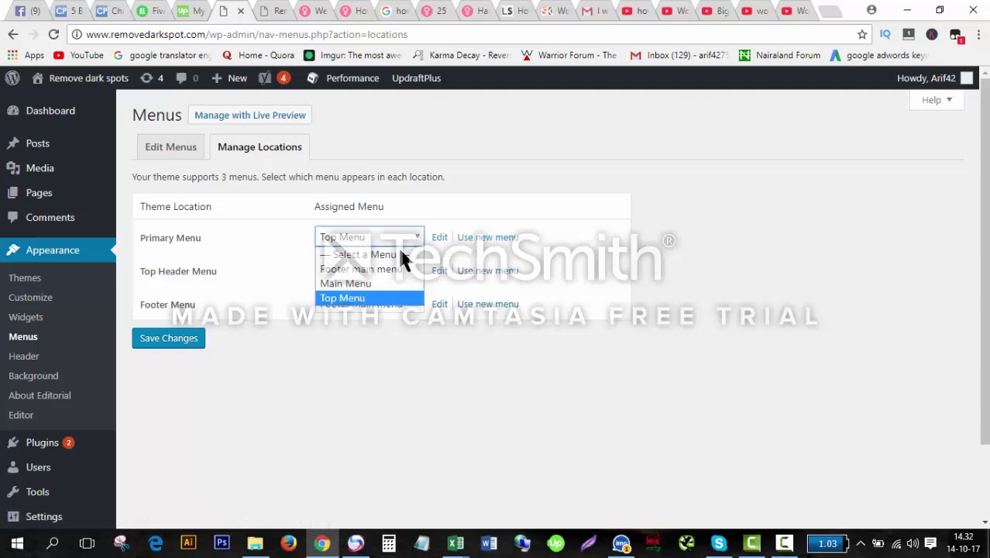
{"action": "left_click", "coordinate": [375, 284]}
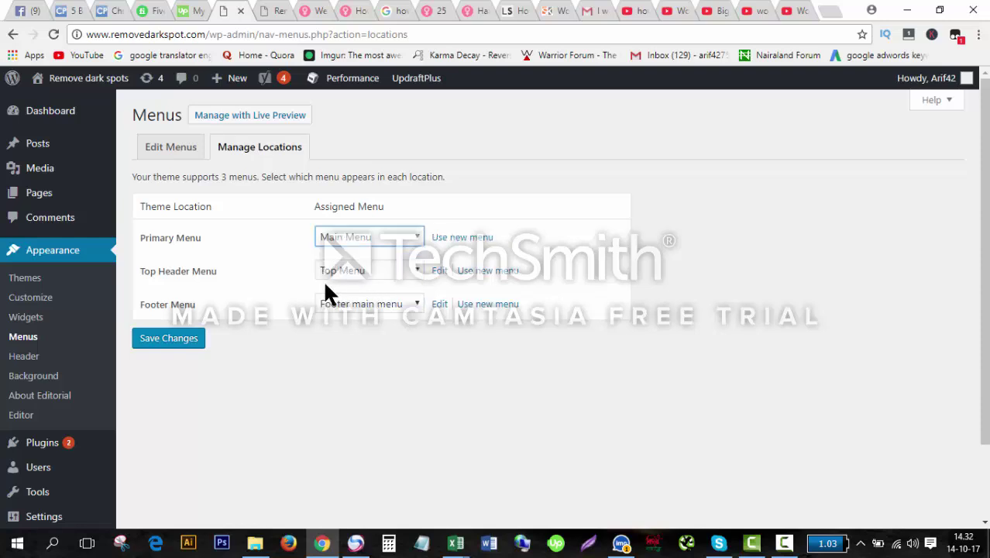
{"action": "left_click", "coordinate": [417, 269]}
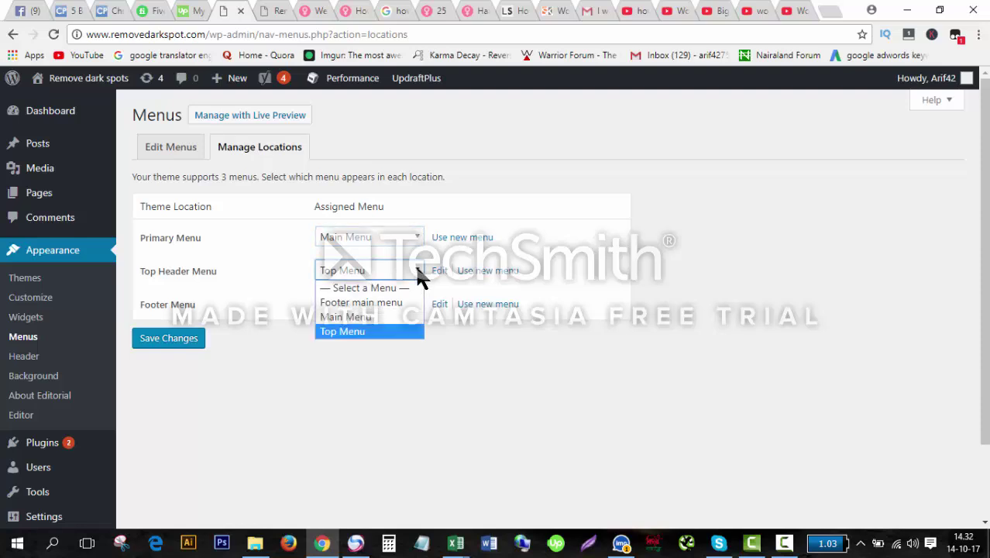
{"action": "left_click", "coordinate": [367, 334]}
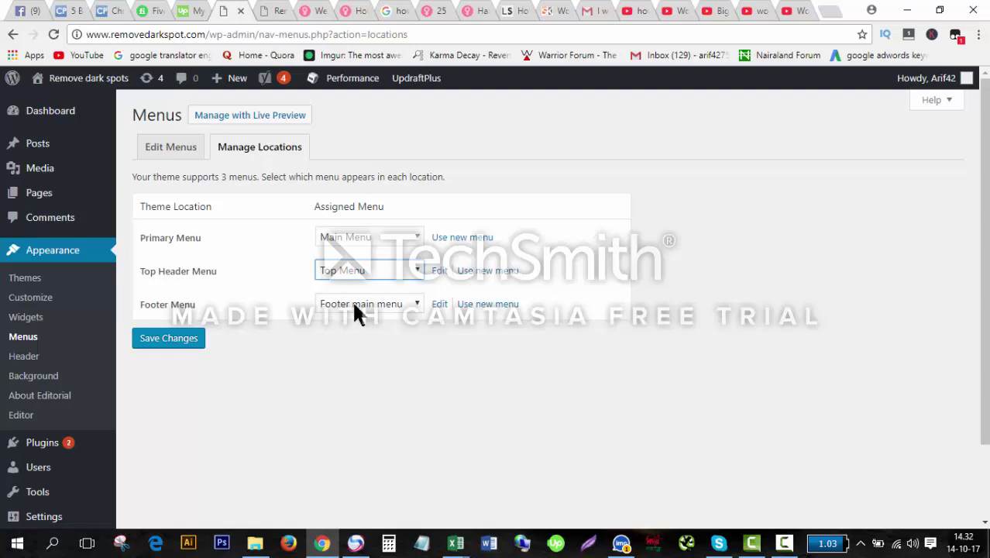
{"action": "left_click", "coordinate": [416, 307]}
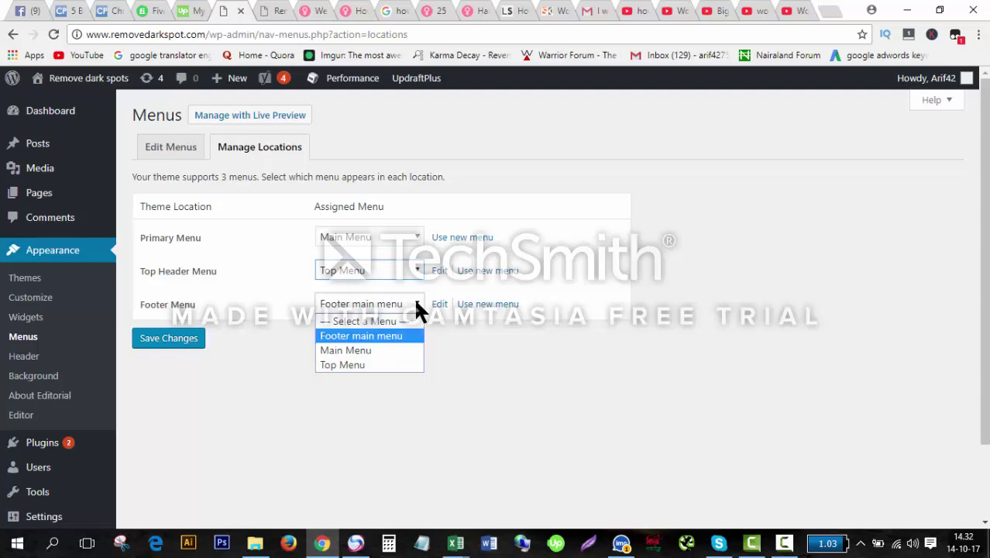
{"action": "left_click", "coordinate": [389, 337]}
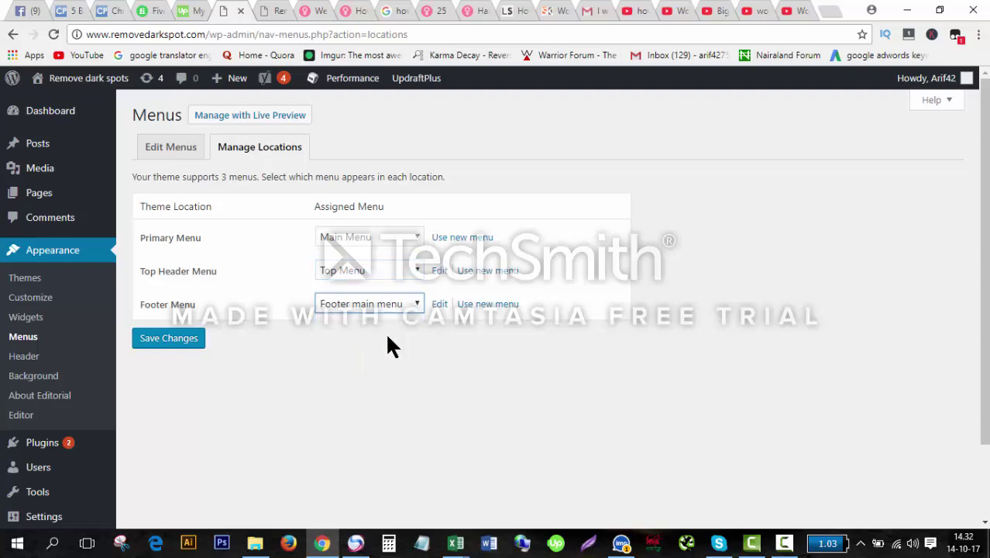
{"action": "left_click", "coordinate": [164, 341]}
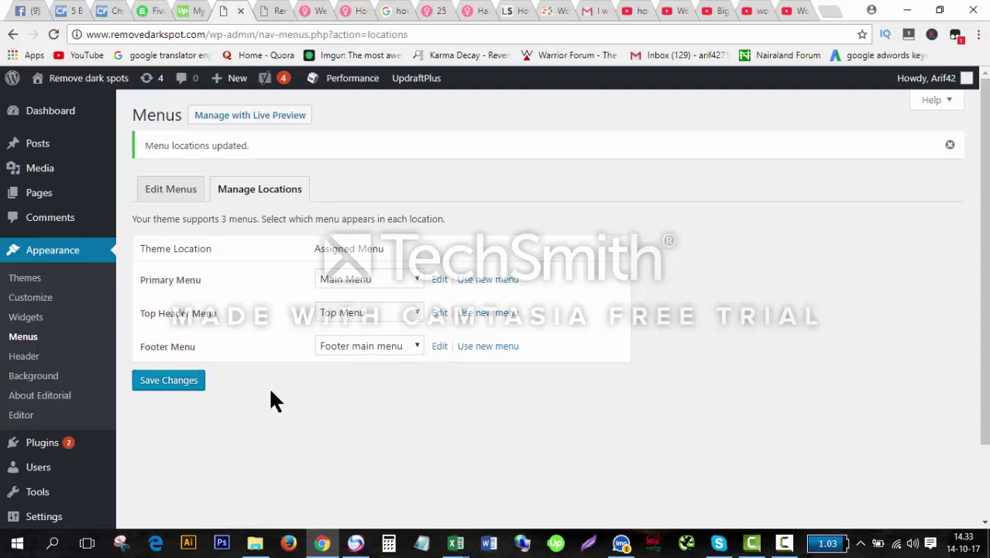
Remove the invalid Service, Contact us and Write for us items from the Top Menu structure
{"action": "left_click", "coordinate": [171, 195]}
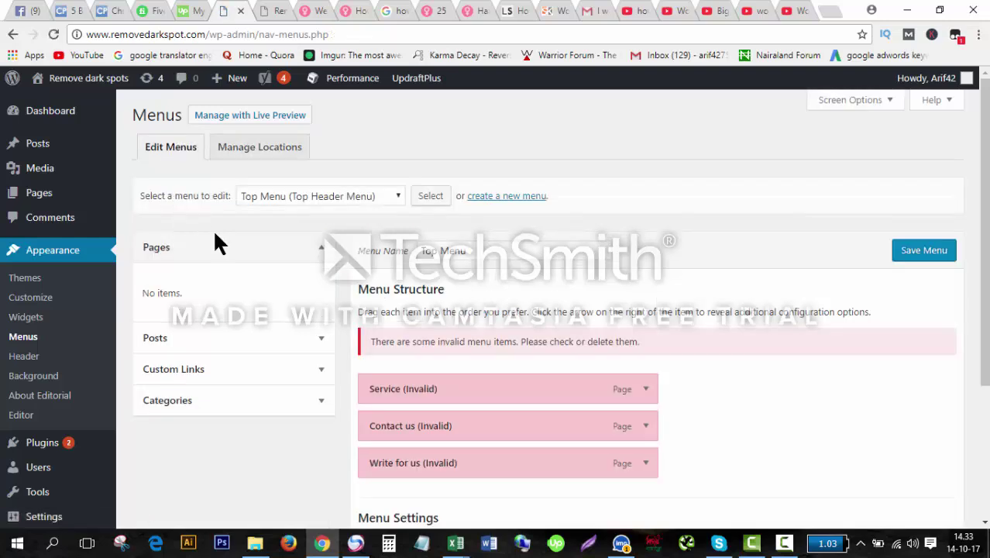
{"action": "left_click", "coordinate": [643, 393]}
{"action": "scroll", "coordinate": [419, 492], "scroll_direction": "down", "scroll_amount": 2}
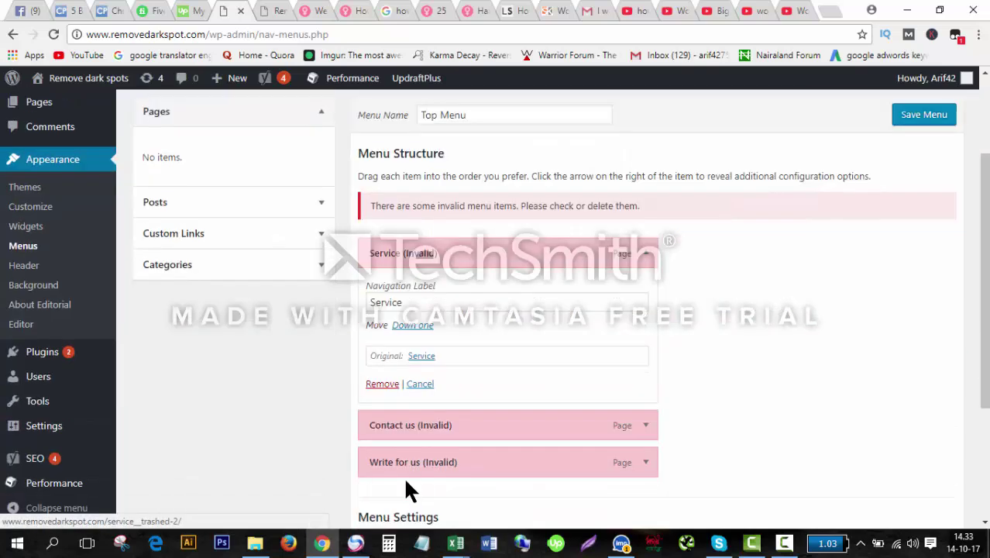
{"action": "left_click", "coordinate": [382, 375]}
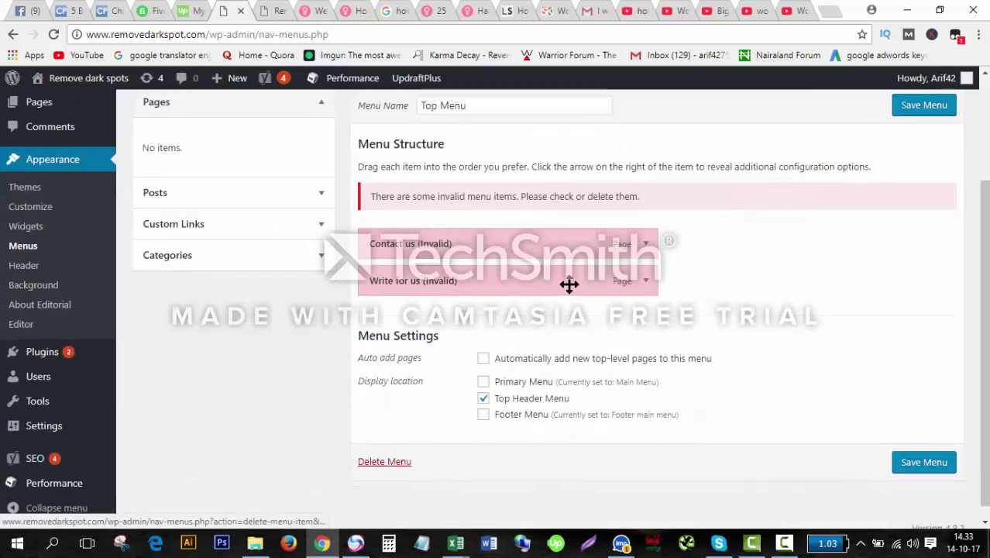
{"action": "left_click", "coordinate": [647, 247]}
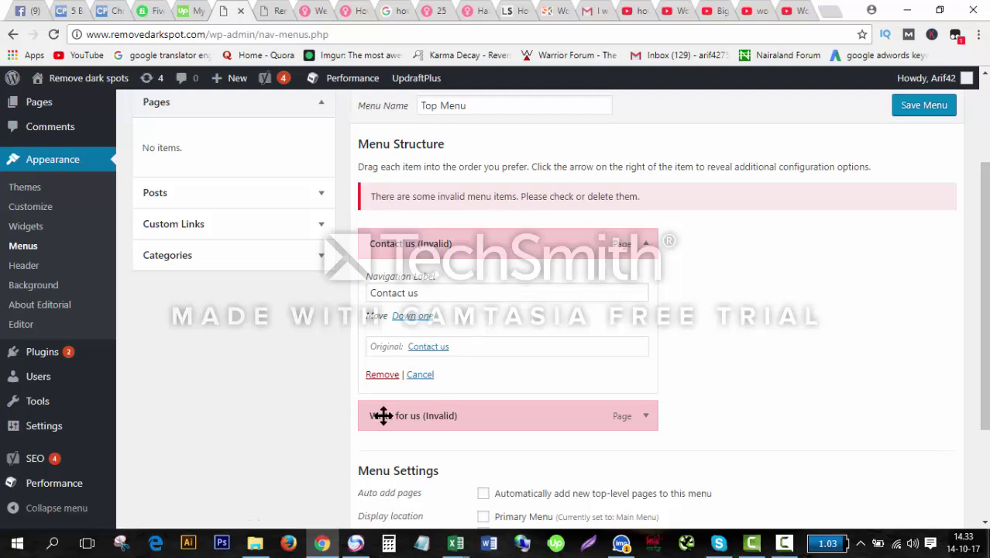
{"action": "left_click", "coordinate": [383, 374]}
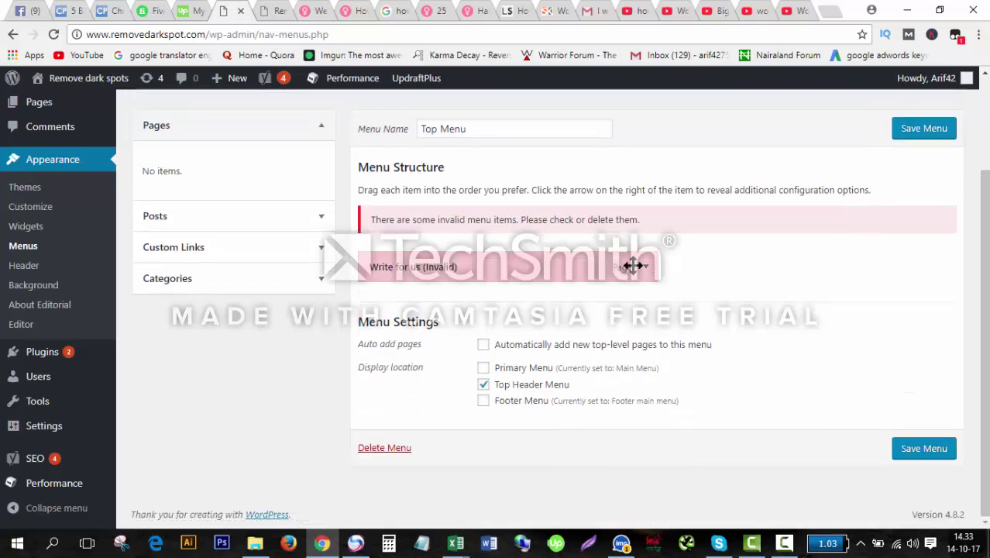
{"action": "left_click", "coordinate": [647, 269]}
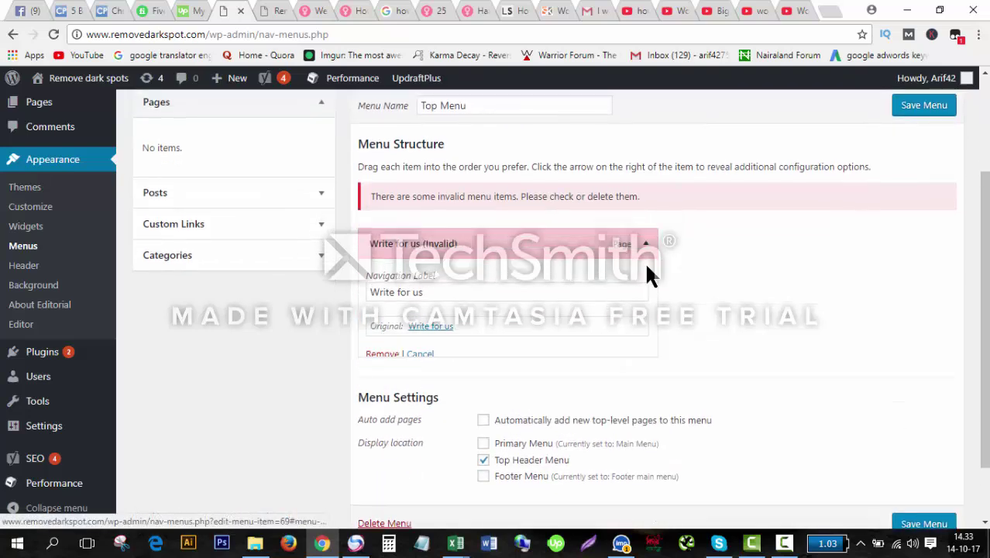
{"action": "left_click", "coordinate": [383, 355]}
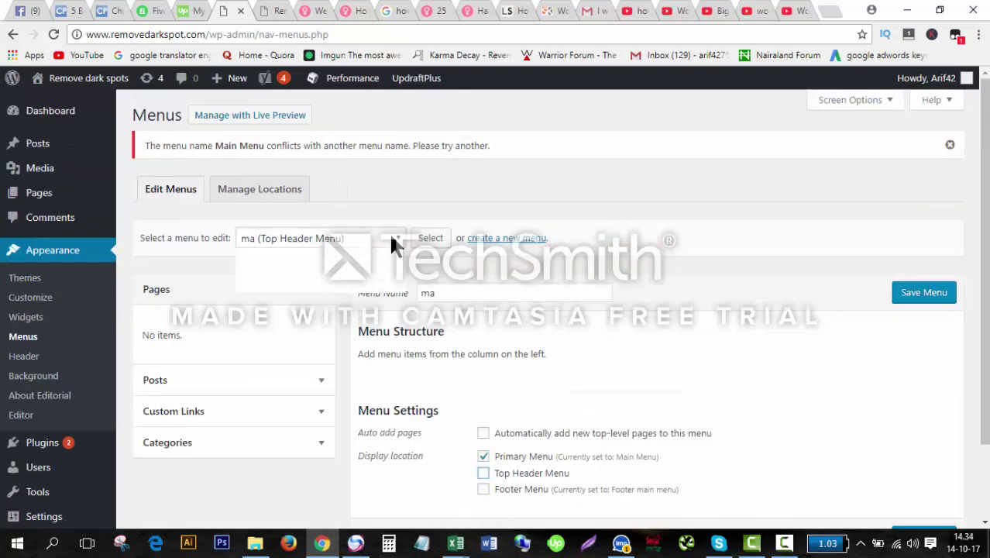
Load Main Menu (Primary Menu) for editing, leaving the menu named "ma" without saving its pending changes
{"action": "left_click", "coordinate": [391, 240]}
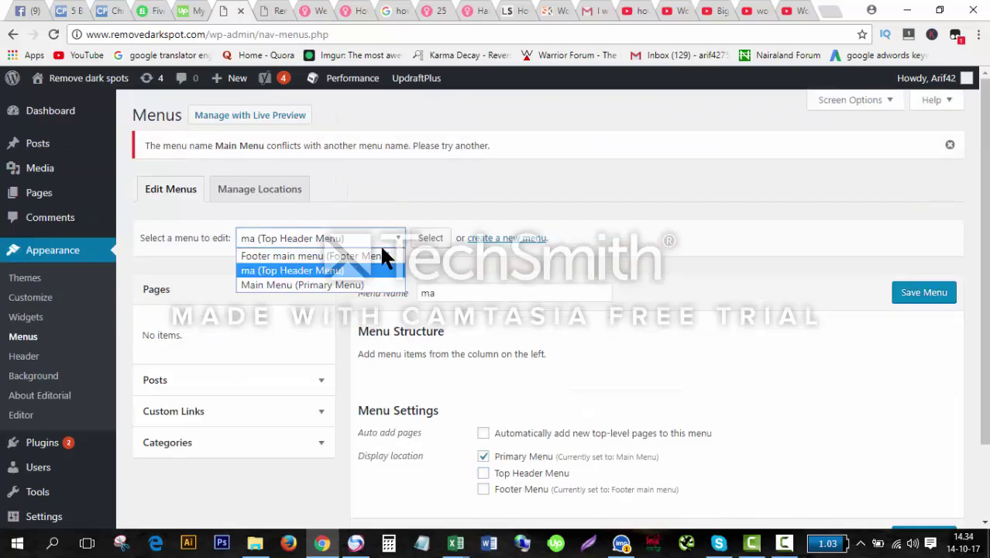
{"action": "left_click", "coordinate": [336, 284]}
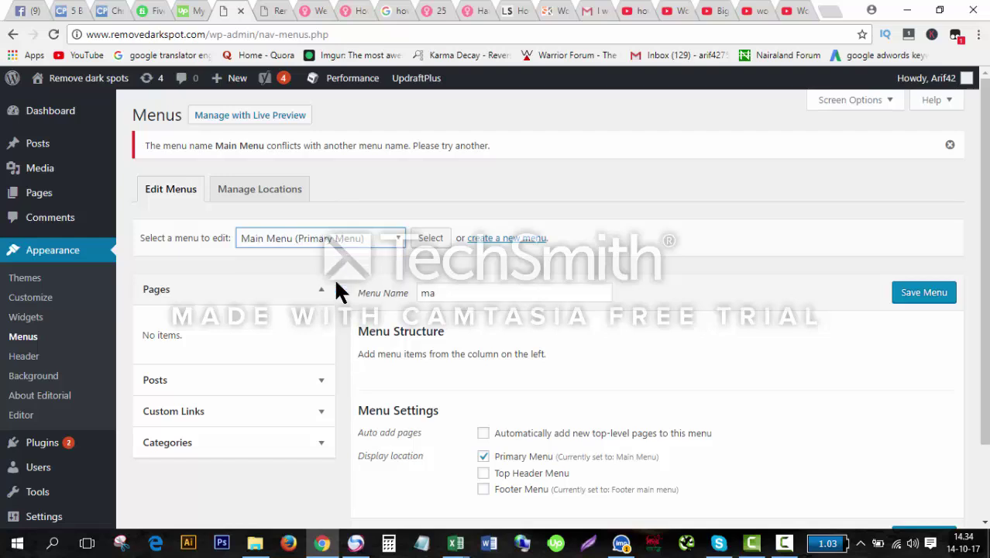
{"action": "left_click", "coordinate": [428, 240]}
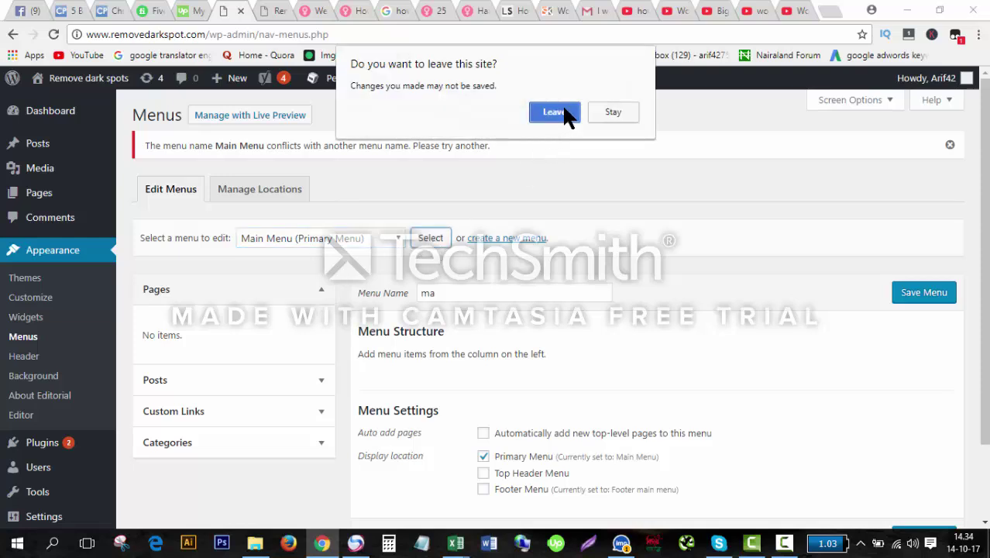
{"action": "left_click", "coordinate": [555, 112]}
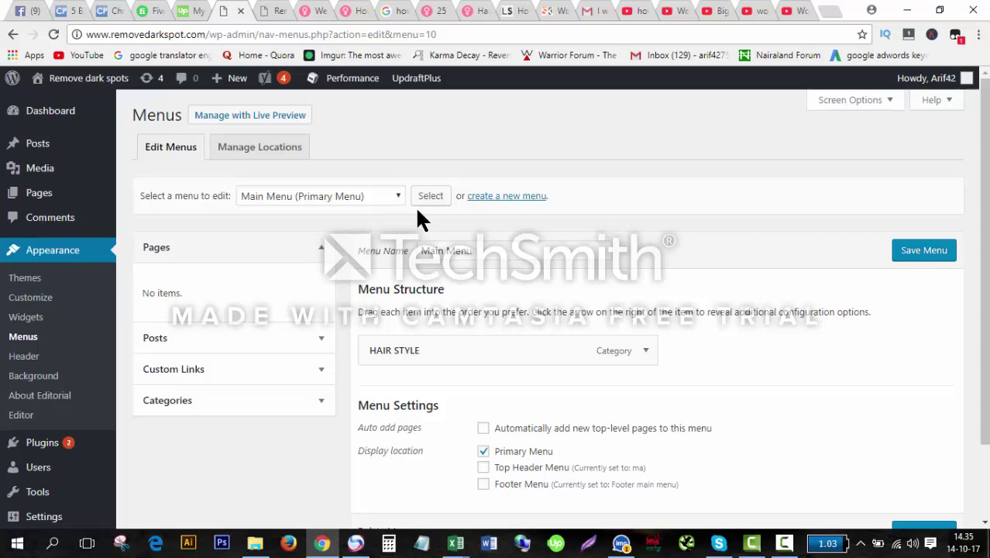
Load the "ma" menu assigned to Top Header Menu, rename it as Top Menu and save it
{"action": "left_click", "coordinate": [396, 200]}
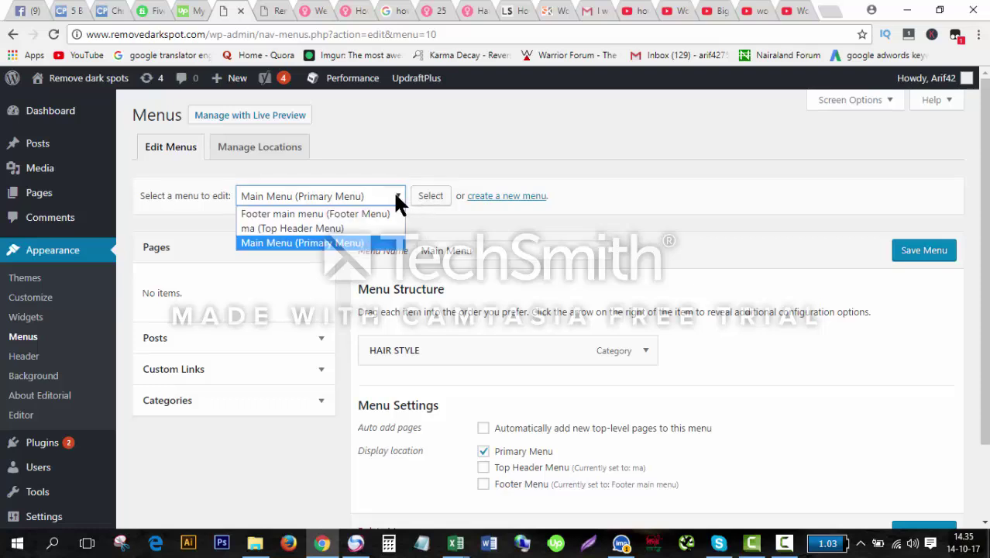
{"action": "left_click", "coordinate": [314, 229]}
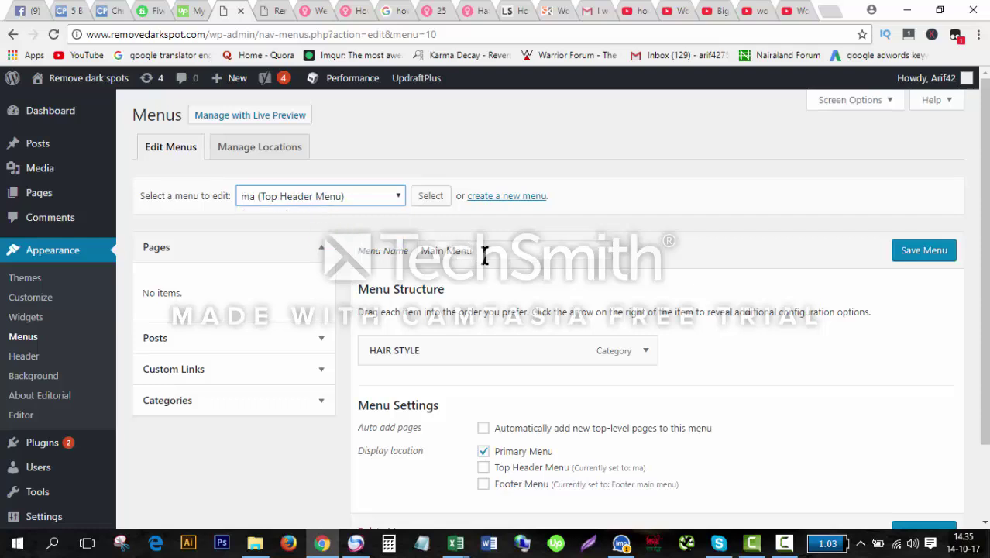
{"action": "left_click", "coordinate": [431, 200]}
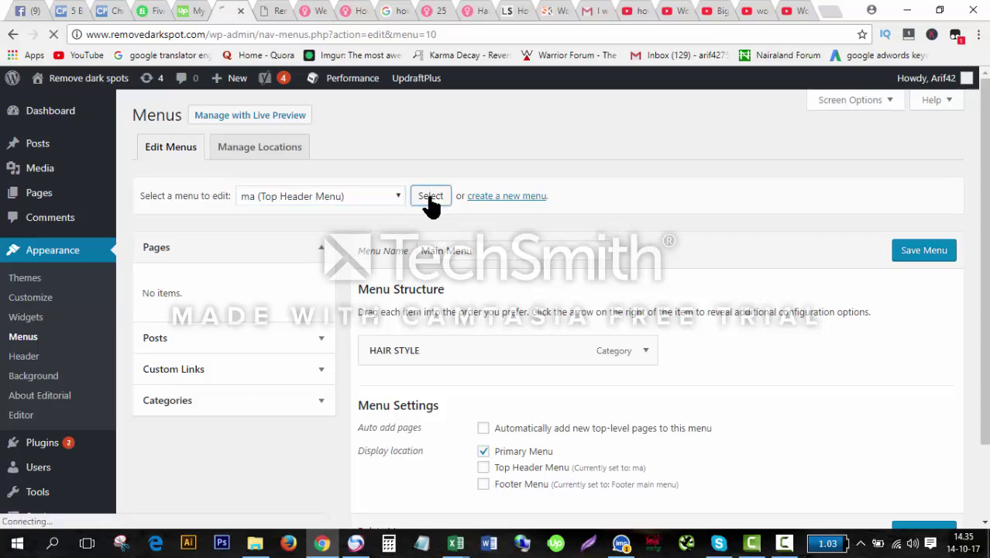
{"action": "left_click", "coordinate": [486, 249]}
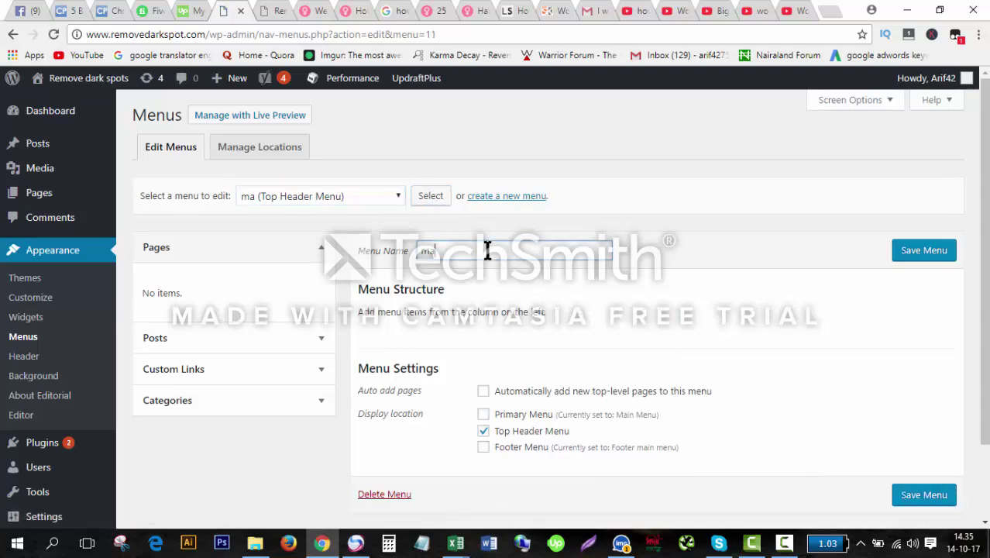
{"action": "key", "text": "BackSpace"}
{"action": "key", "text": "BackSpace"}
{"action": "type", "text": "top"}
{"action": "key", "text": "Down"}
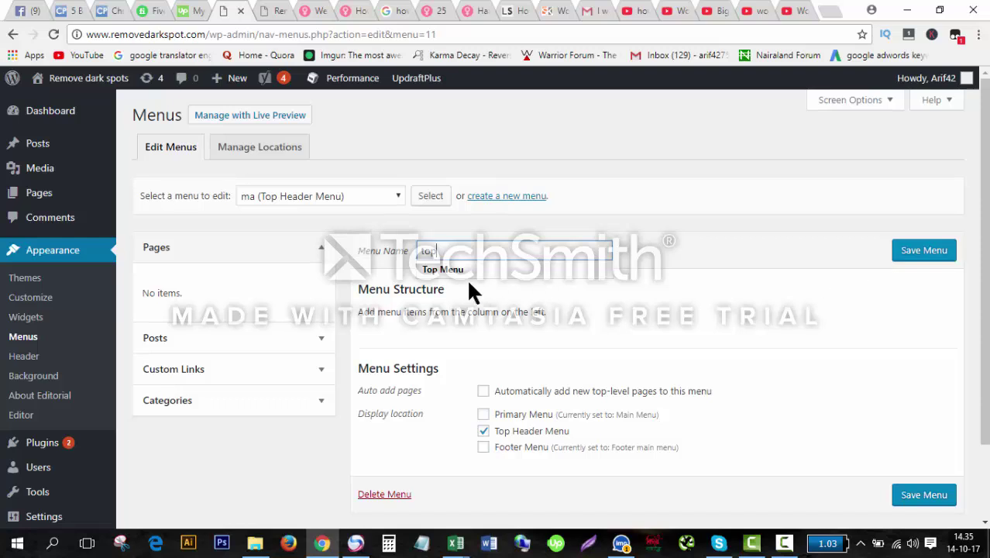
{"action": "left_click", "coordinate": [465, 271]}
{"action": "left_click", "coordinate": [905, 254]}
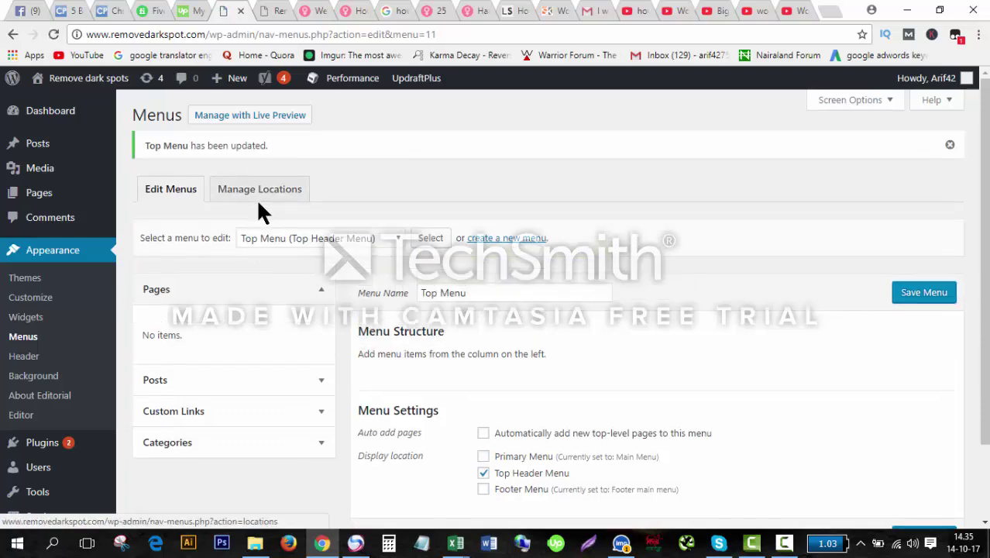
Add the HAIR CARE, HAIR STYLE, HEALTH & WELLNESS, MAKE UP and NEWS categories to Main Menu and save it
{"action": "left_click", "coordinate": [398, 239]}
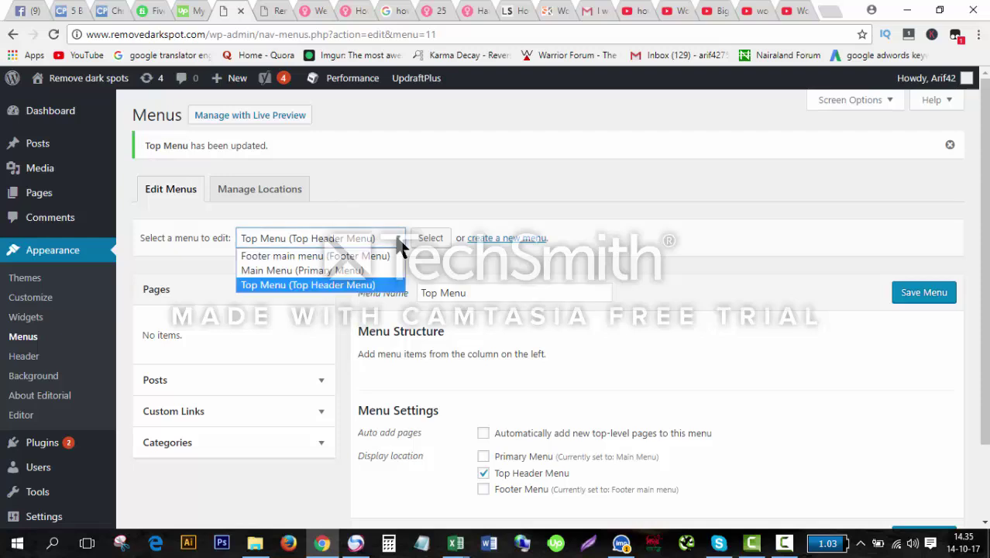
{"action": "left_click", "coordinate": [333, 271]}
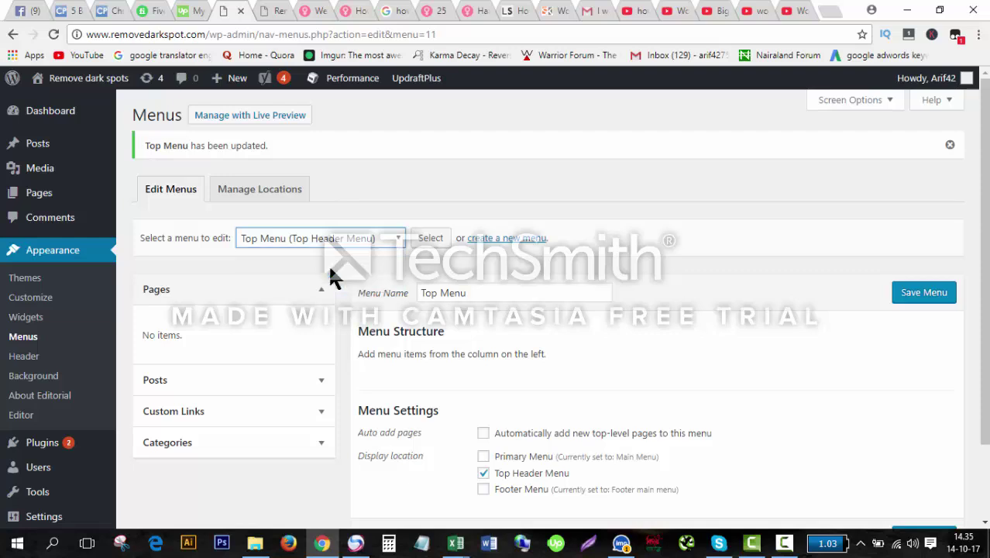
{"action": "left_click", "coordinate": [431, 240]}
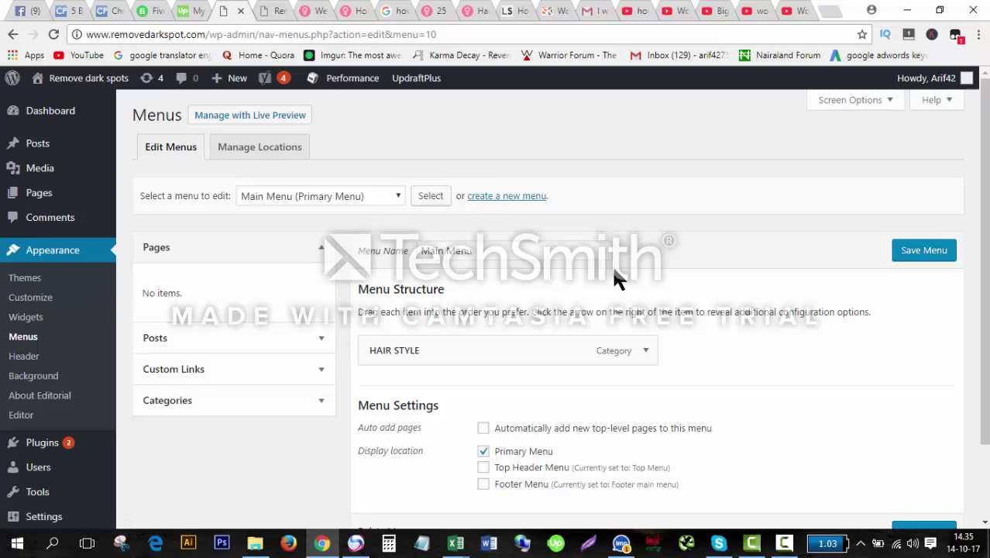
{"action": "left_click", "coordinate": [321, 399]}
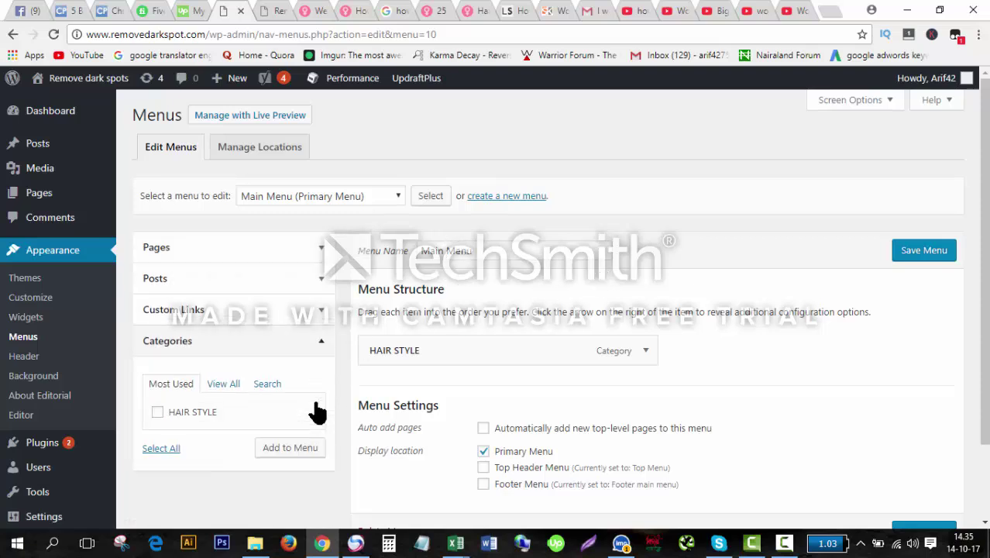
{"action": "left_click", "coordinate": [229, 389]}
{"action": "scroll", "coordinate": [203, 465], "scroll_direction": "down", "scroll_amount": 3}
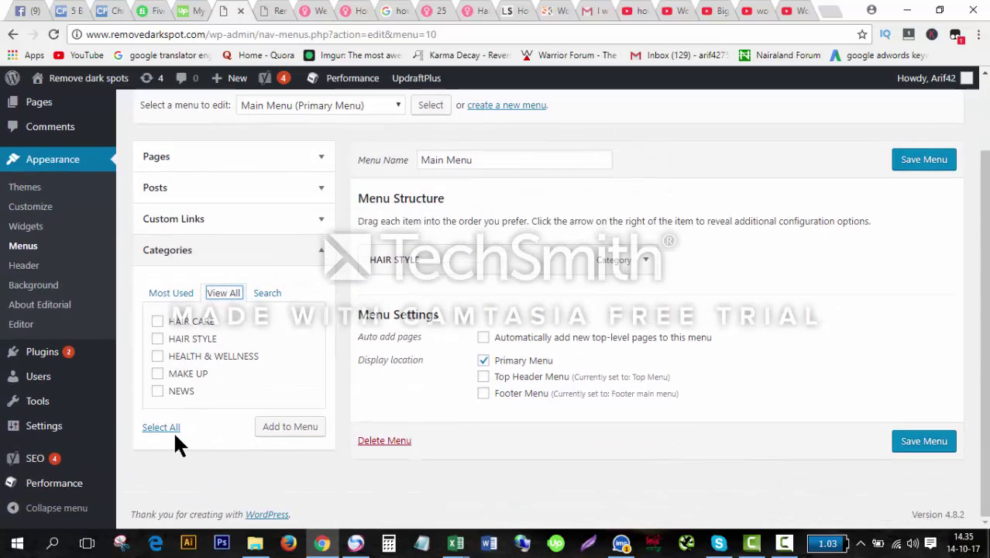
{"action": "left_click", "coordinate": [160, 428]}
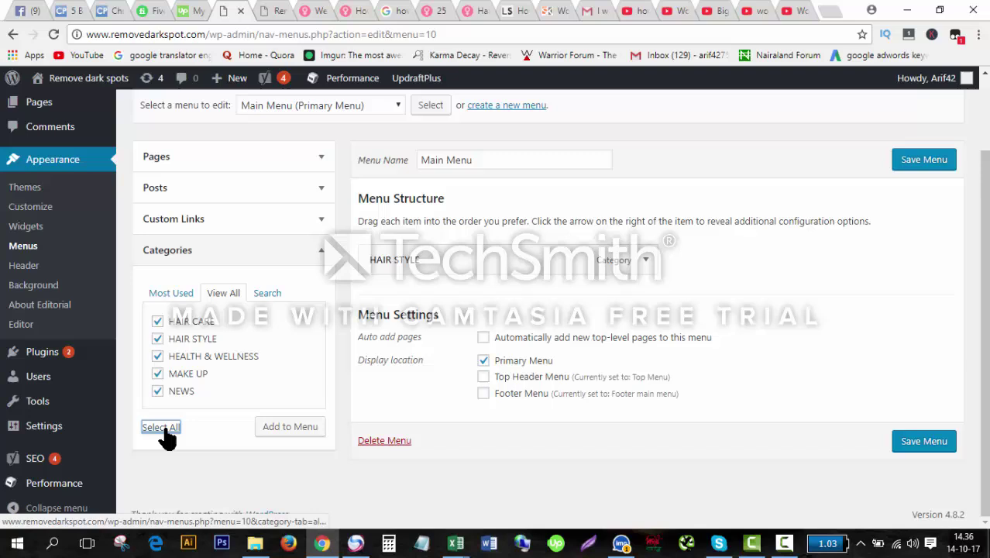
{"action": "left_click", "coordinate": [295, 431]}
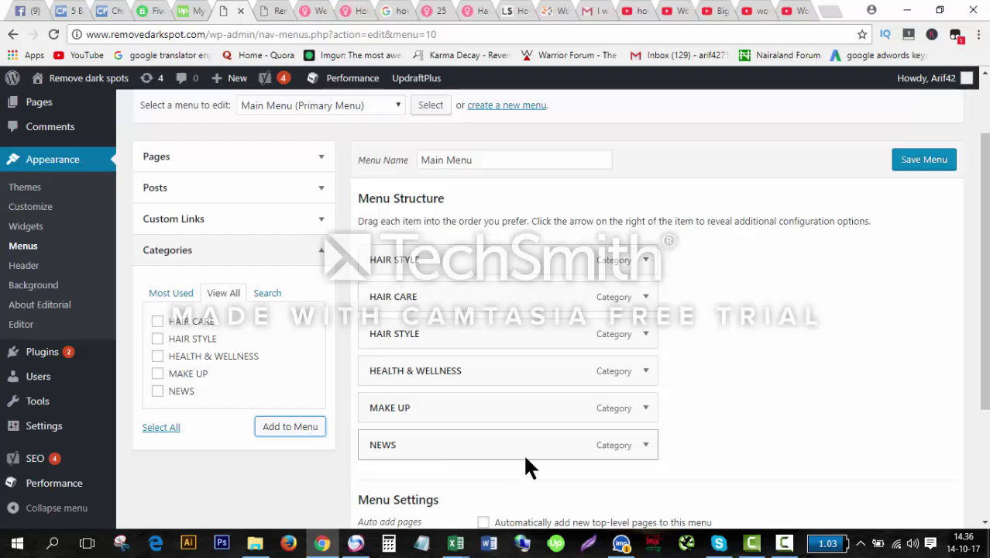
{"action": "scroll", "coordinate": [766, 394], "scroll_direction": "down", "scroll_amount": 3}
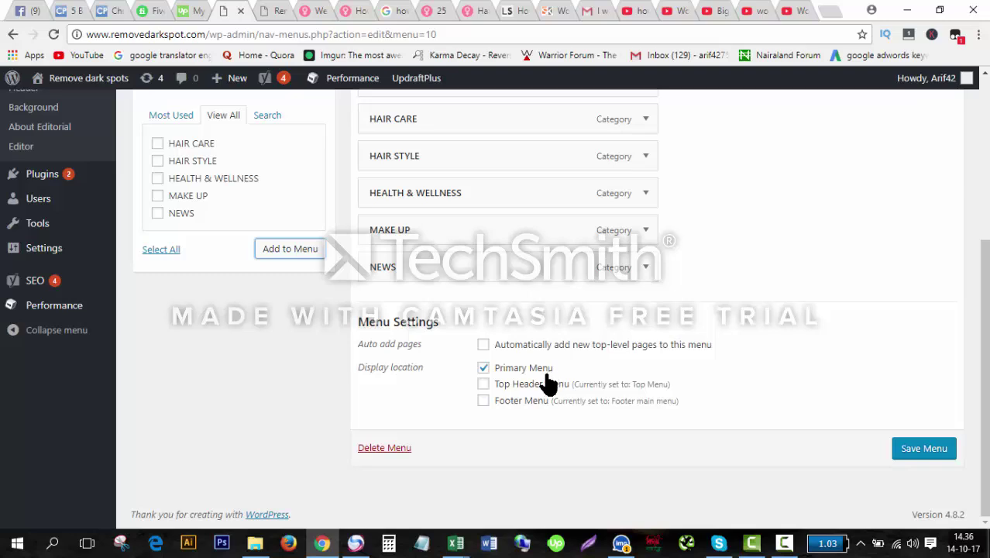
{"action": "left_click", "coordinate": [922, 456]}
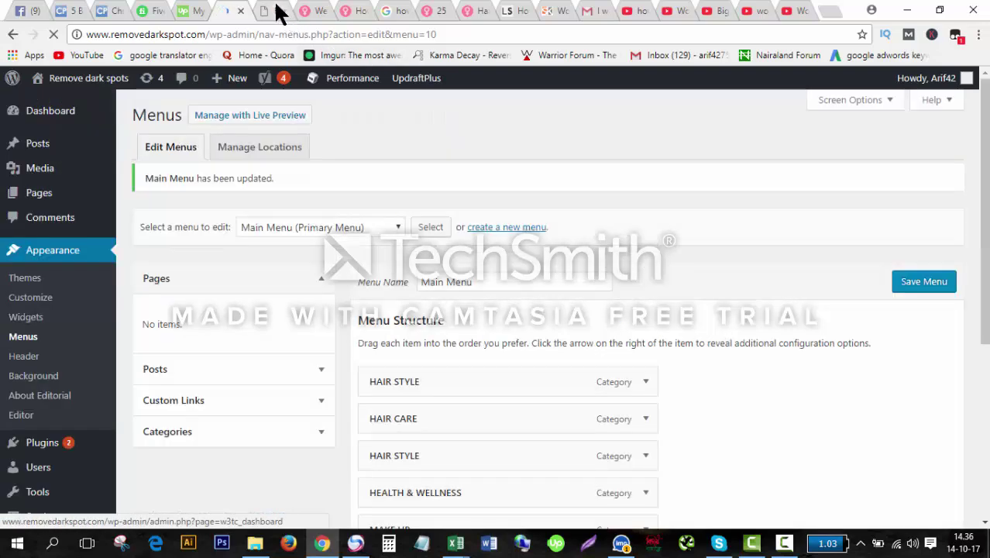
Reload the Remove Dark Spots home page to check its navigation bar
{"action": "left_click", "coordinate": [277, 12]}
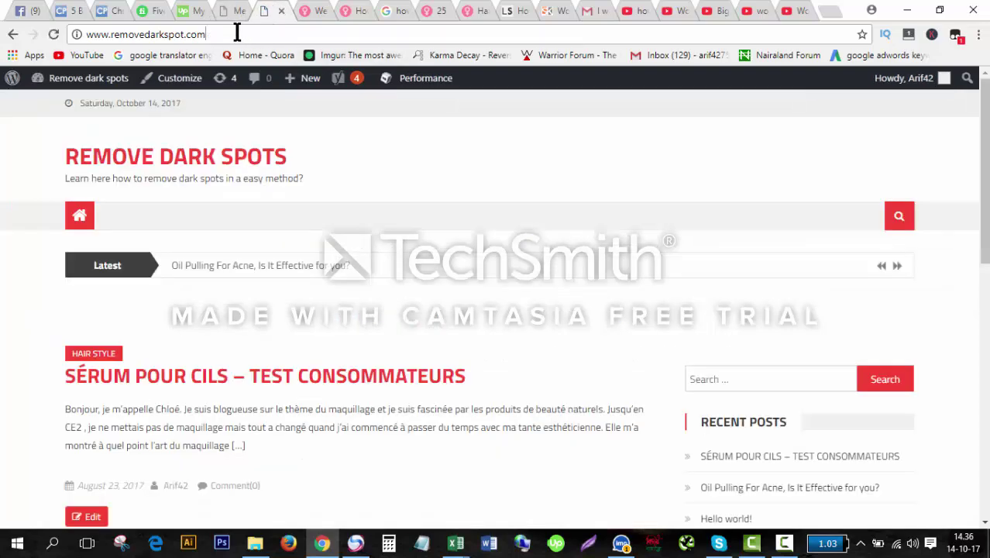
{"action": "left_click", "coordinate": [237, 33]}
{"action": "key", "text": "Return"}
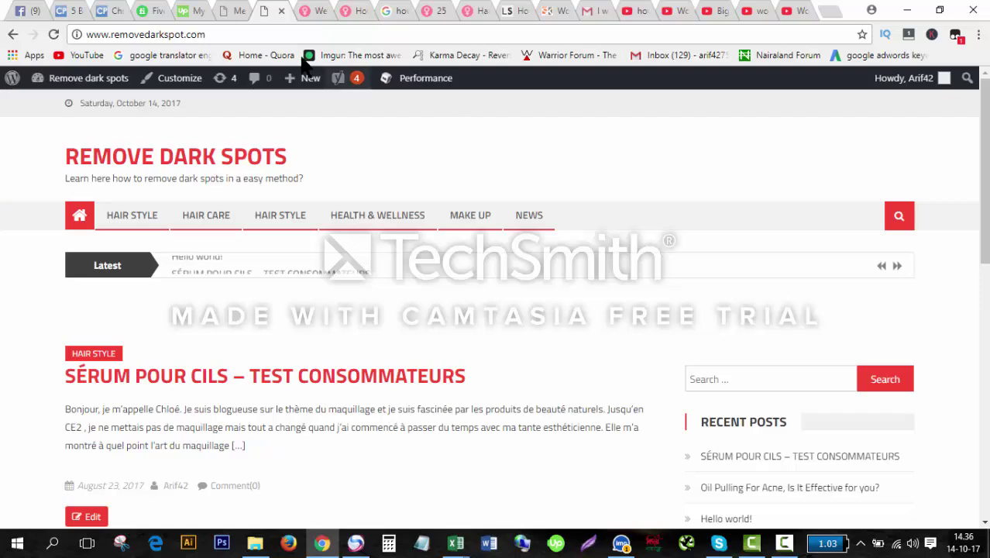
Return to the WordPress admin and start a new page titled "Contact us"
{"action": "left_click", "coordinate": [232, 9]}
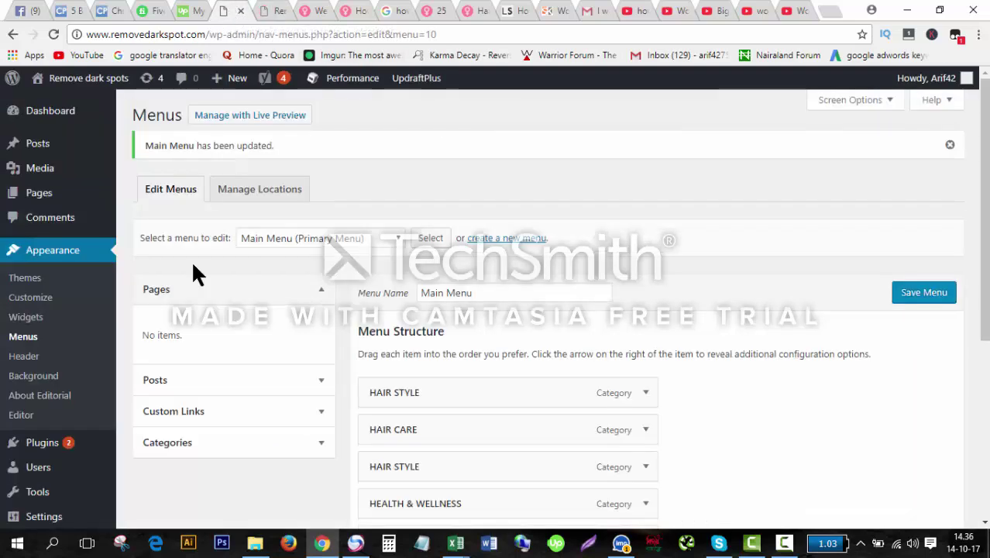
{"action": "mouse_move", "coordinate": [40, 148]}
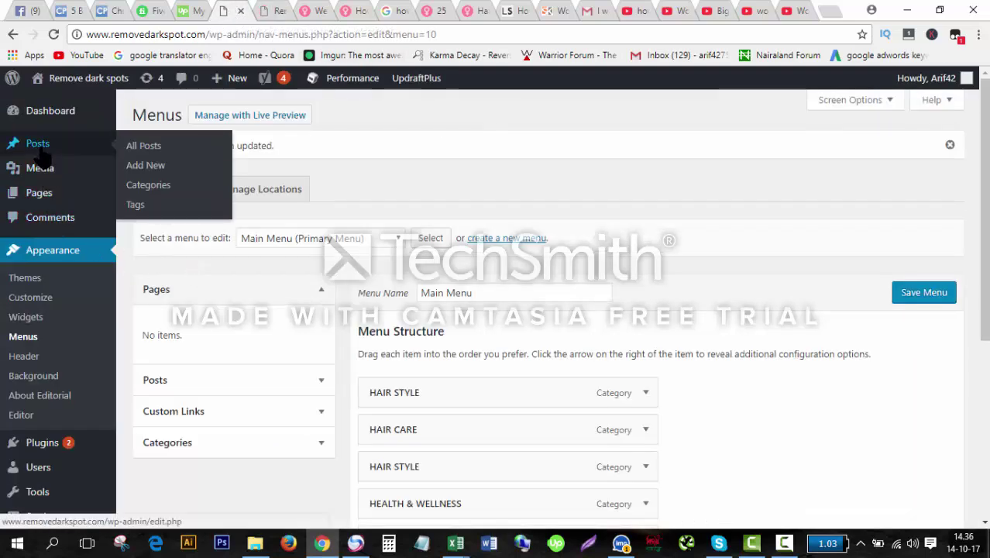
{"action": "mouse_move", "coordinate": [40, 197]}
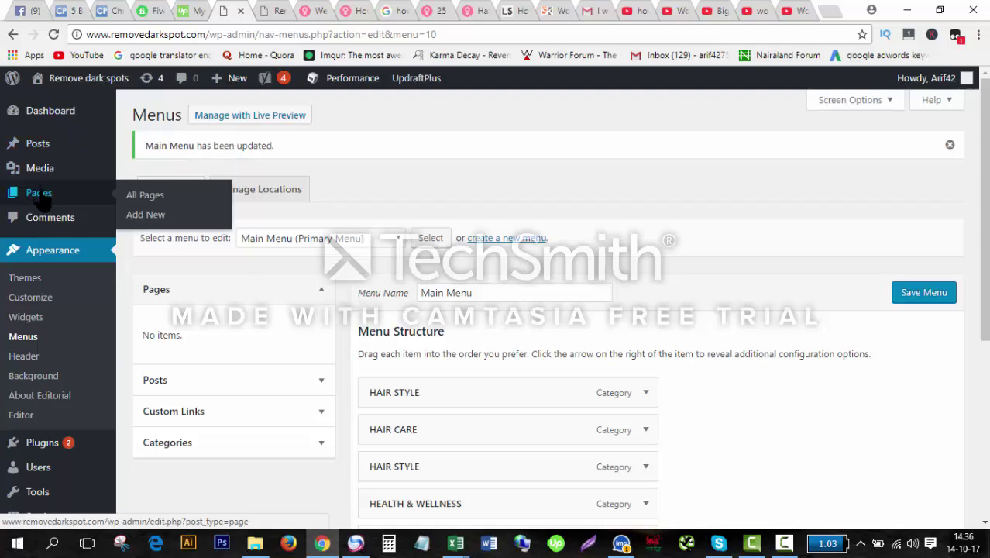
{"action": "left_click", "coordinate": [150, 197]}
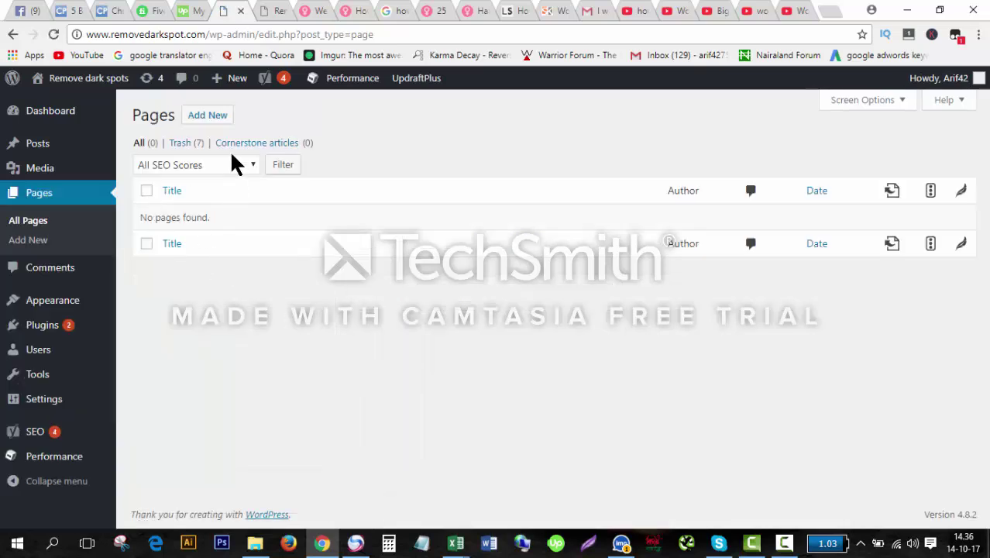
{"action": "left_click", "coordinate": [215, 122]}
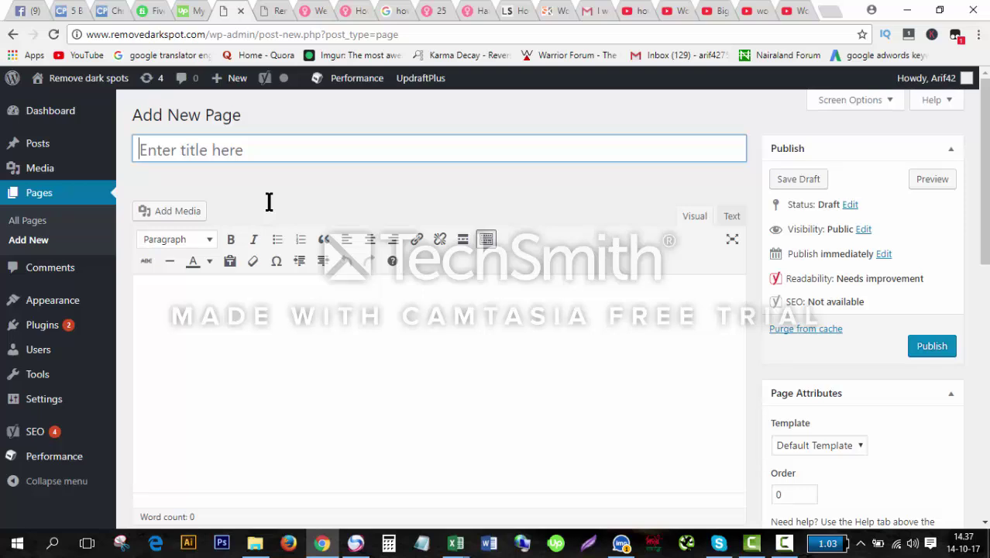
{"action": "key", "text": "shift"}
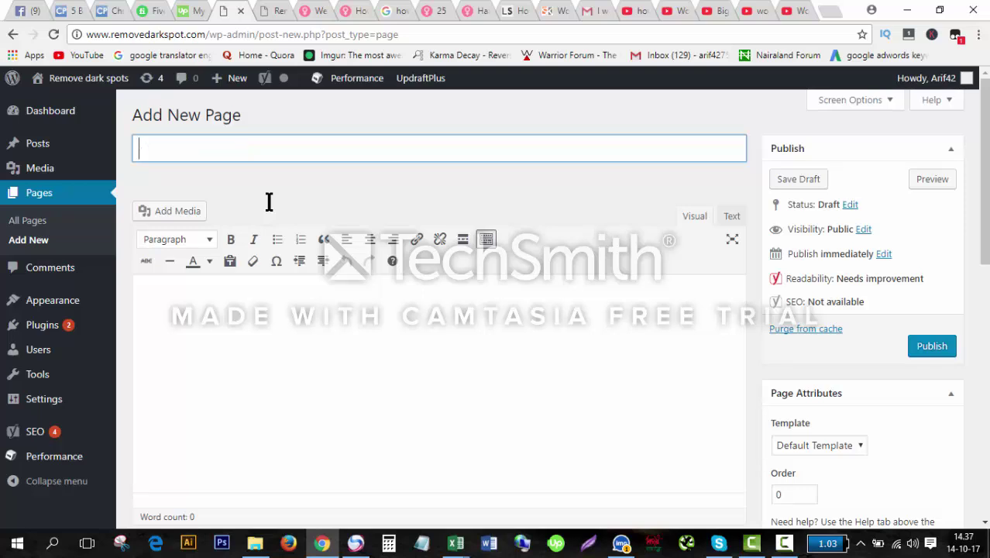
{"action": "type", "text": "Contact us"}
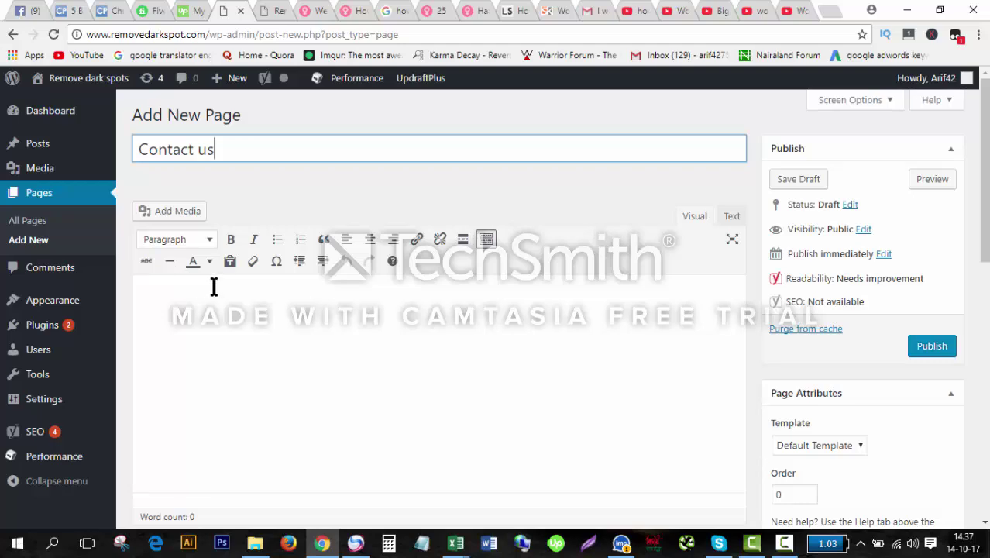
Publish the "Contact us" page with its default template and empty body
{"action": "scroll", "coordinate": [215, 283], "scroll_direction": "down", "scroll_amount": 4}
{"action": "scroll", "coordinate": [383, 400], "scroll_direction": "up", "scroll_amount": 3}
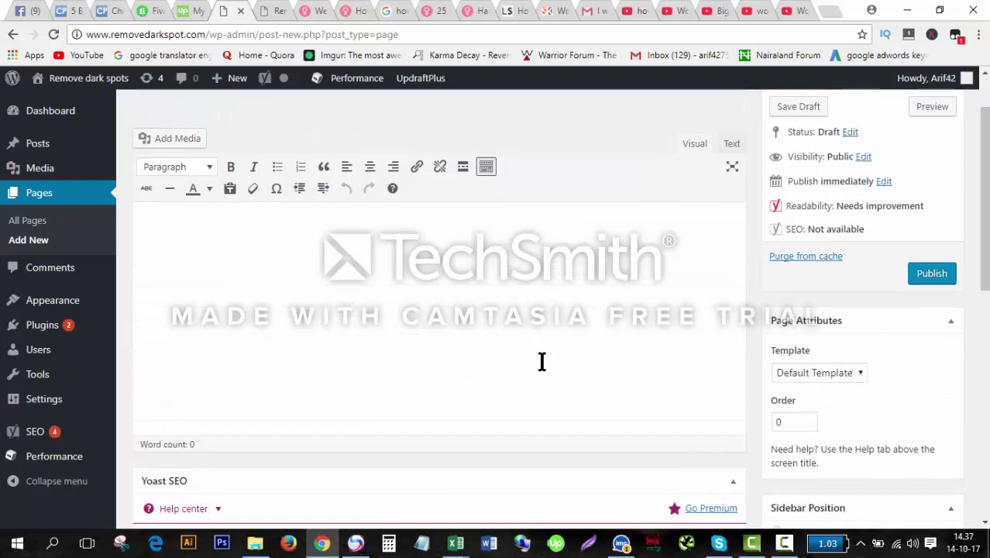
{"action": "scroll", "coordinate": [566, 378], "scroll_direction": "up", "scroll_amount": 1}
{"action": "scroll", "coordinate": [567, 378], "scroll_direction": "up", "scroll_amount": 1}
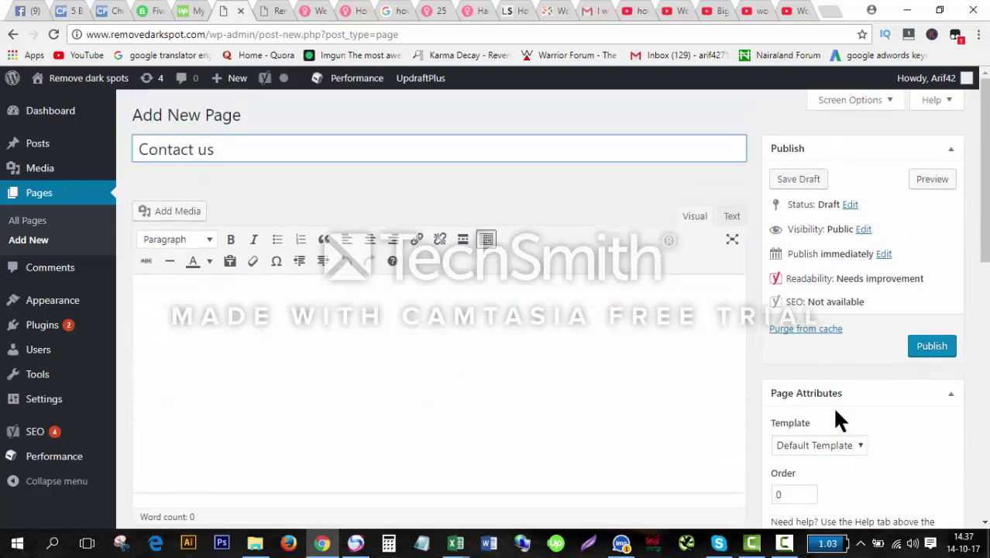
{"action": "left_click", "coordinate": [933, 346]}
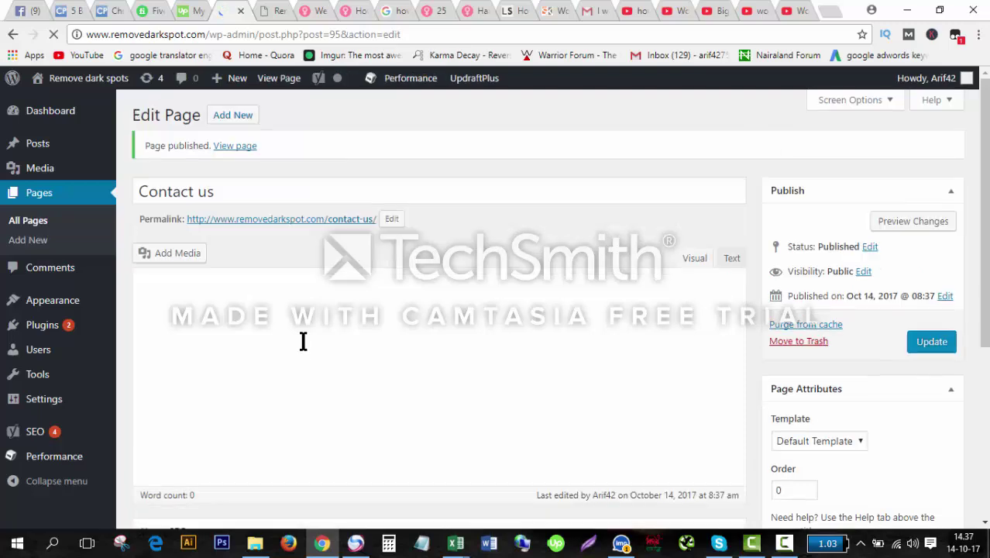
Create and publish another page titled "Write for us", and open the list of all pages
{"action": "left_click", "coordinate": [236, 123]}
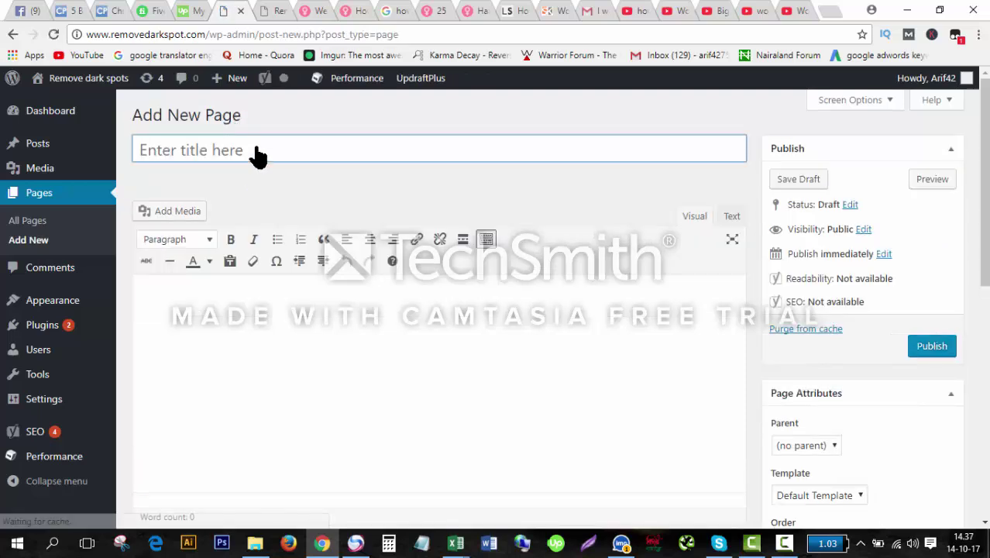
{"action": "type", "text": "Write for us"}
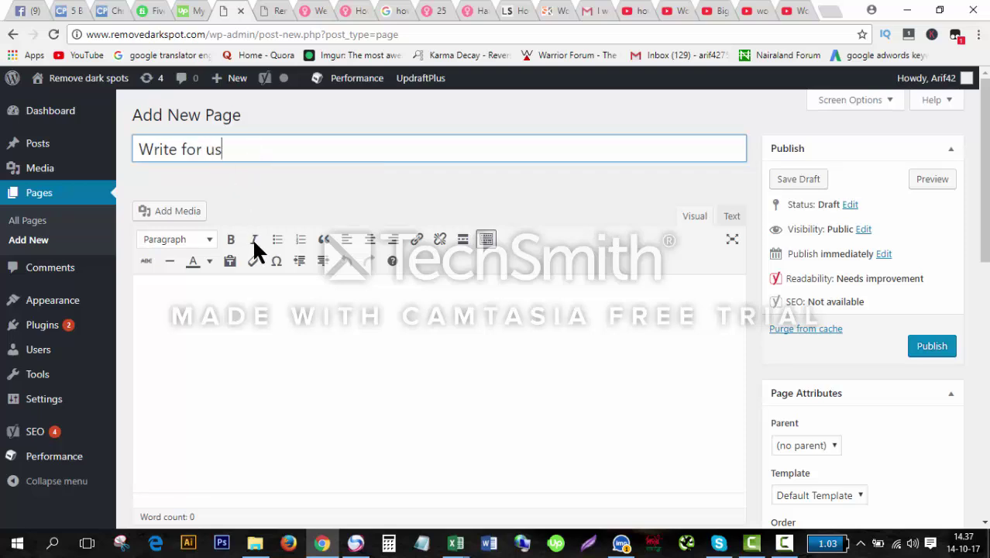
{"action": "scroll", "coordinate": [257, 250], "scroll_direction": "down", "scroll_amount": 3}
{"action": "scroll", "coordinate": [680, 298], "scroll_direction": "up", "scroll_amount": 2}
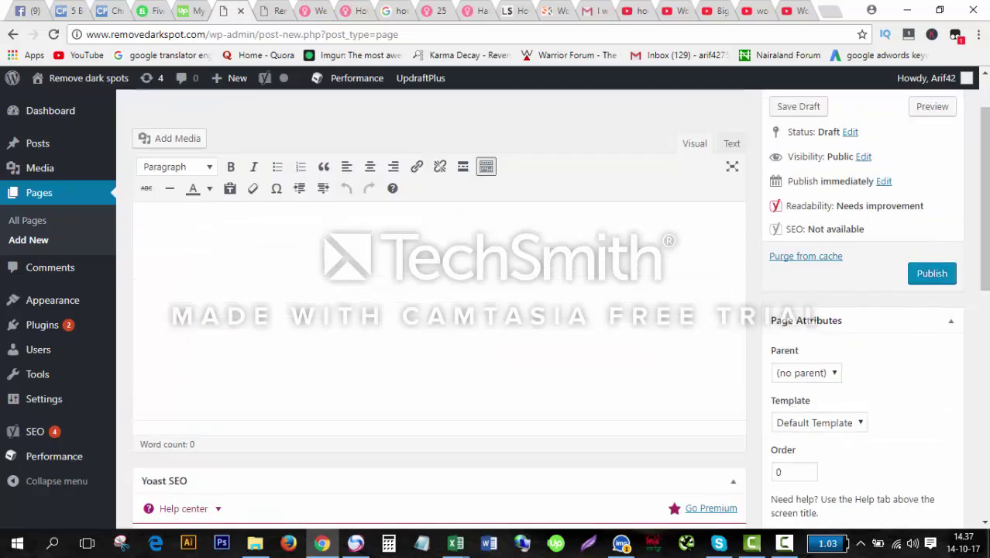
{"action": "left_click", "coordinate": [936, 278]}
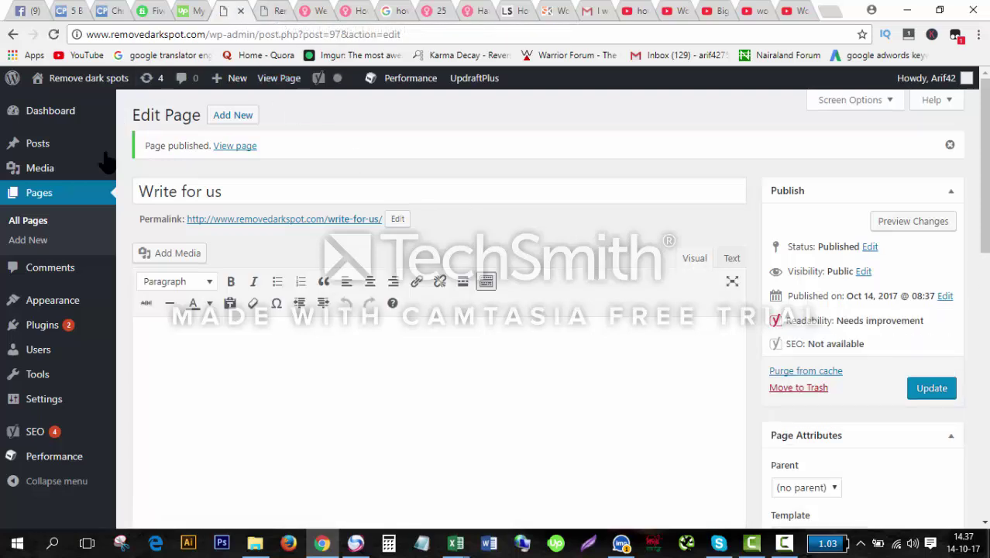
{"action": "left_click", "coordinate": [36, 220]}
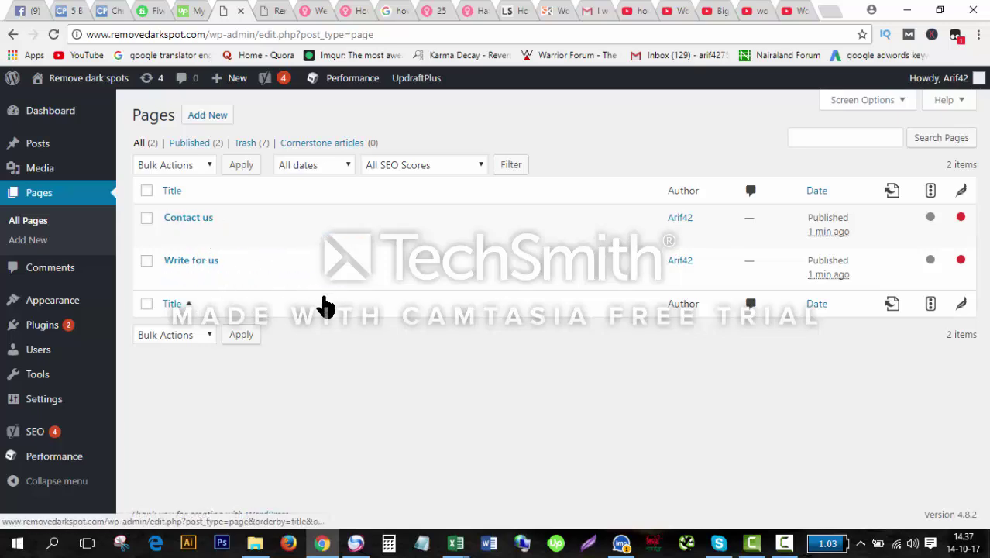
Go to the site's menu management and load Top Menu (Top Header Menu) for editing
{"action": "mouse_move", "coordinate": [51, 343]}
{"action": "mouse_move", "coordinate": [60, 305]}
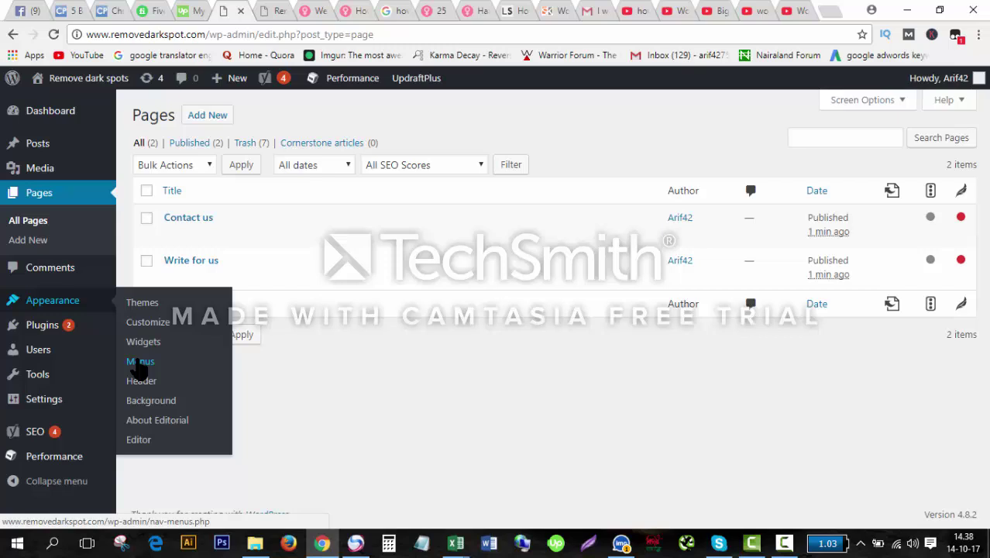
{"action": "left_click", "coordinate": [140, 361]}
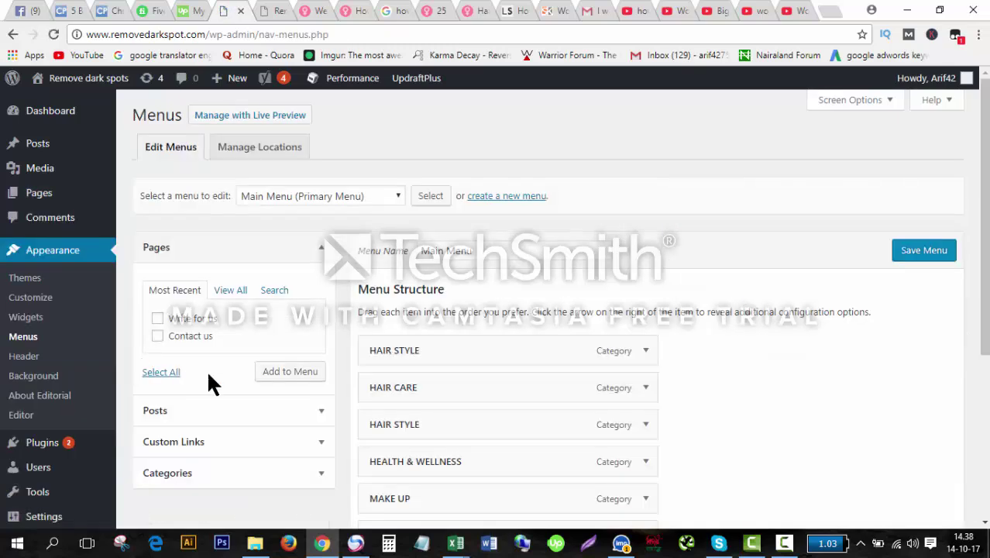
{"action": "left_click", "coordinate": [395, 194]}
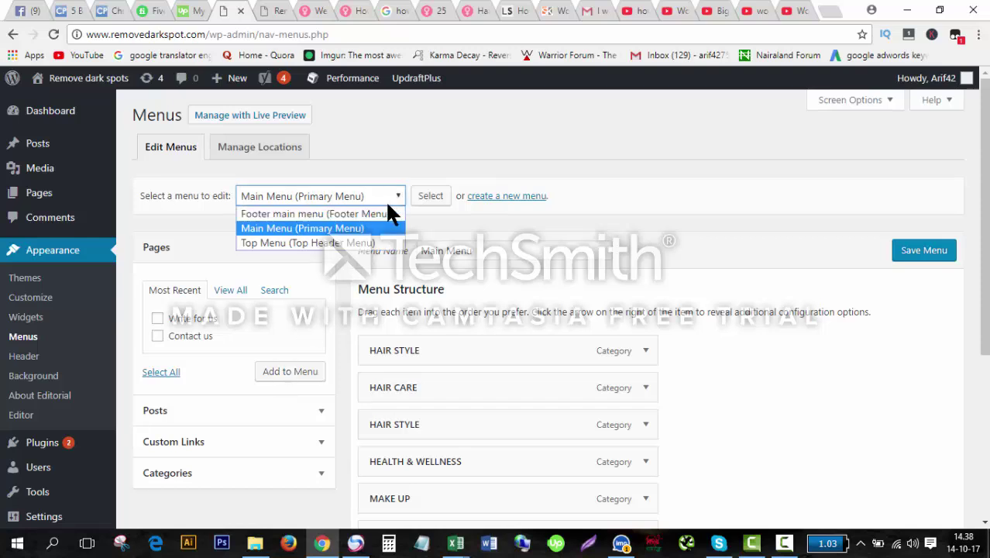
{"action": "left_click", "coordinate": [351, 243]}
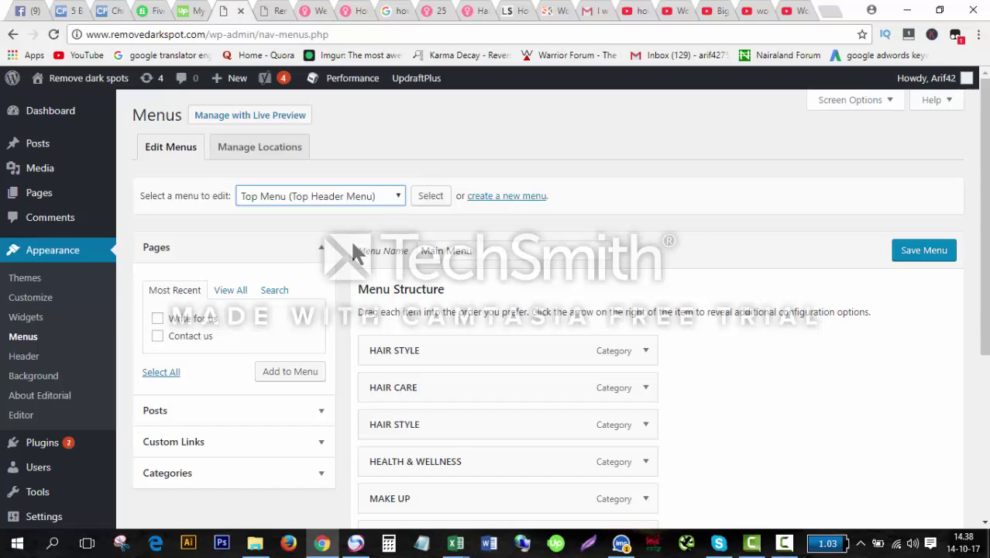
{"action": "left_click", "coordinate": [428, 198]}
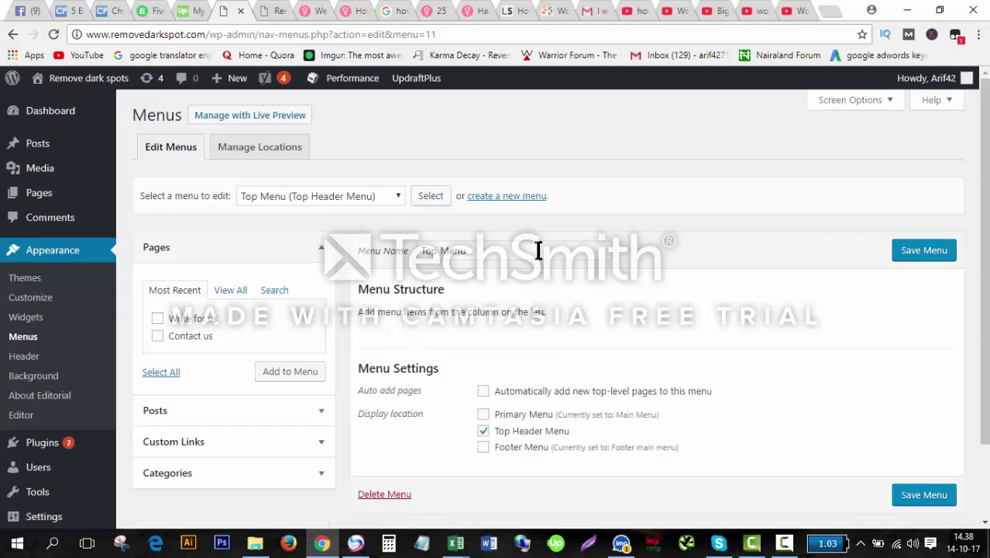
Add the "Write for us" and "Contact us" pages to Top Menu and save it
{"action": "scroll", "coordinate": [248, 357], "scroll_direction": "down", "scroll_amount": 2}
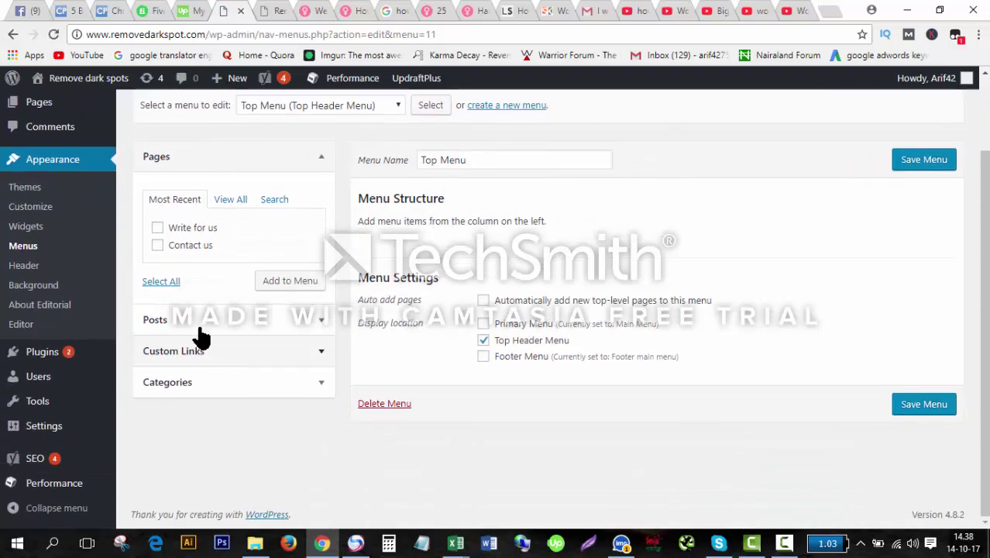
{"action": "left_click", "coordinate": [160, 283]}
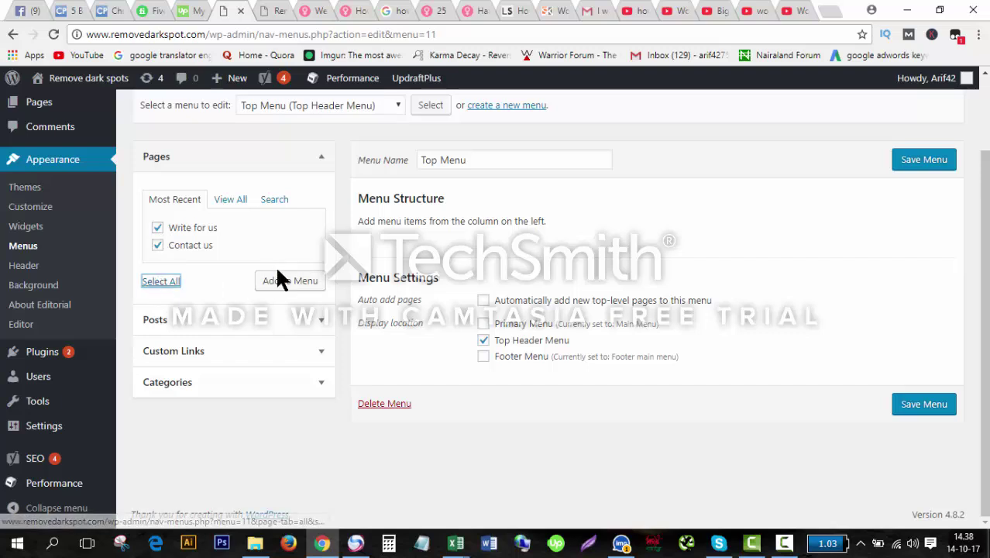
{"action": "left_click", "coordinate": [287, 285]}
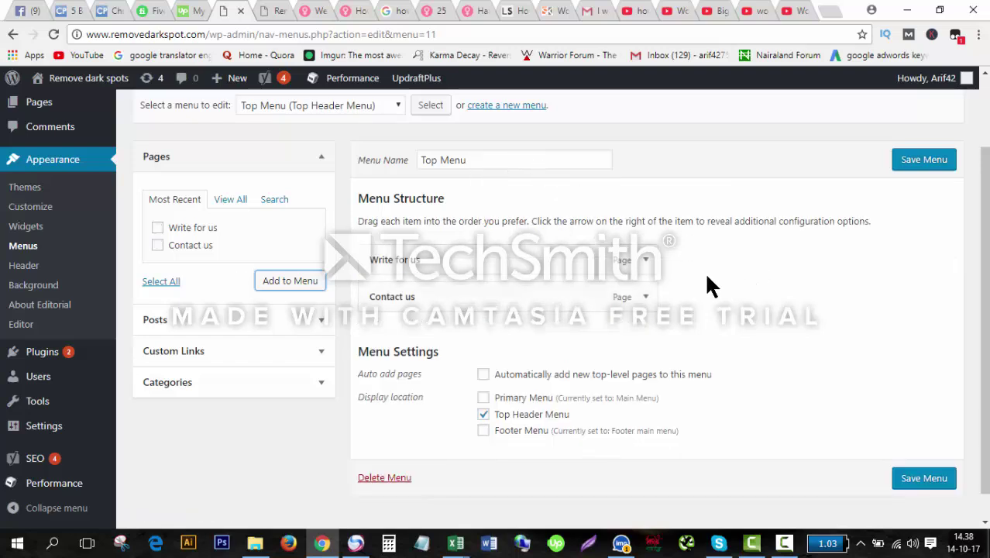
{"action": "scroll", "coordinate": [706, 279], "scroll_direction": "down", "scroll_amount": 1}
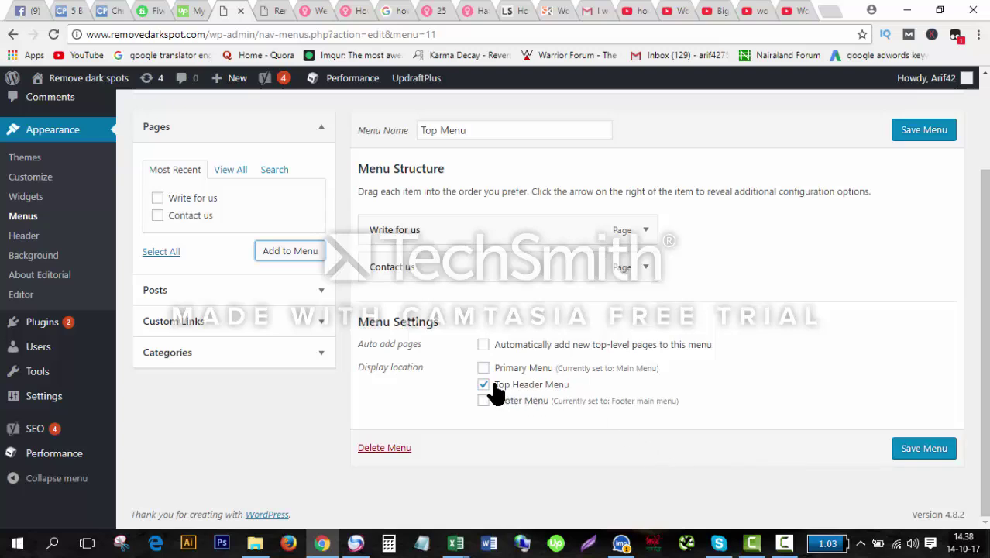
{"action": "left_click", "coordinate": [924, 449]}
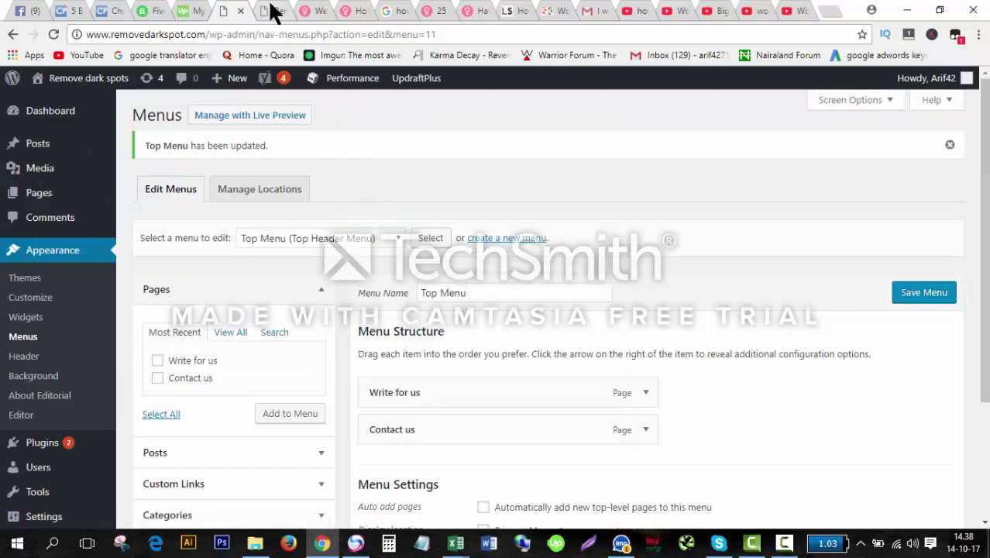
Reload the Remove Dark Spots home page and examine its top header links, navigation bar and posts
{"action": "left_click", "coordinate": [273, 12]}
{"action": "left_click", "coordinate": [239, 35]}
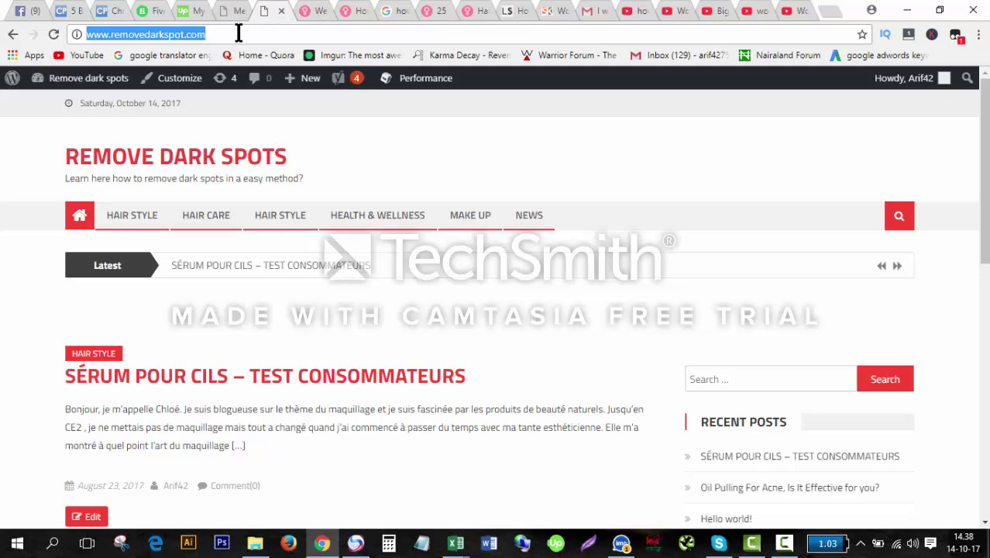
{"action": "key", "text": "Return"}
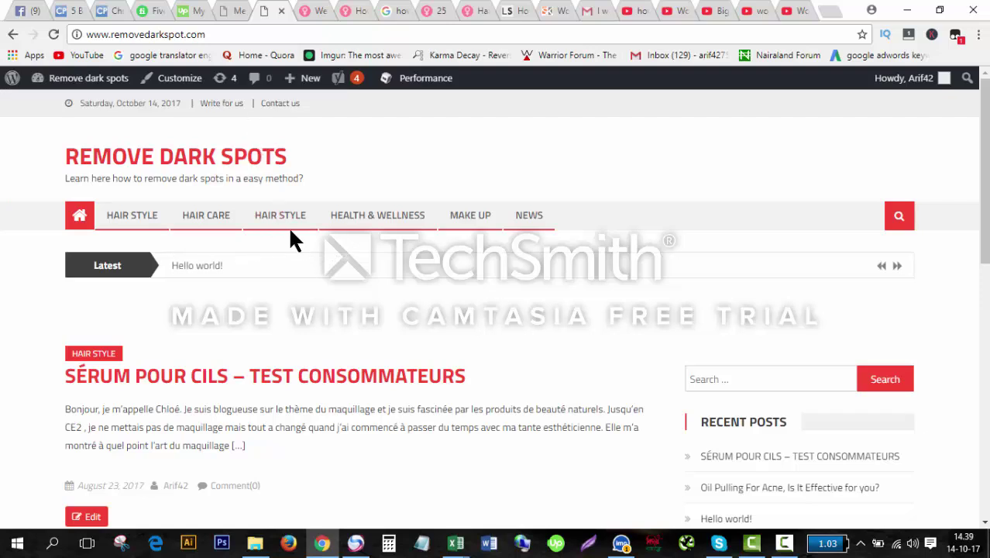
{"action": "scroll", "coordinate": [655, 318], "scroll_direction": "down", "scroll_amount": 3}
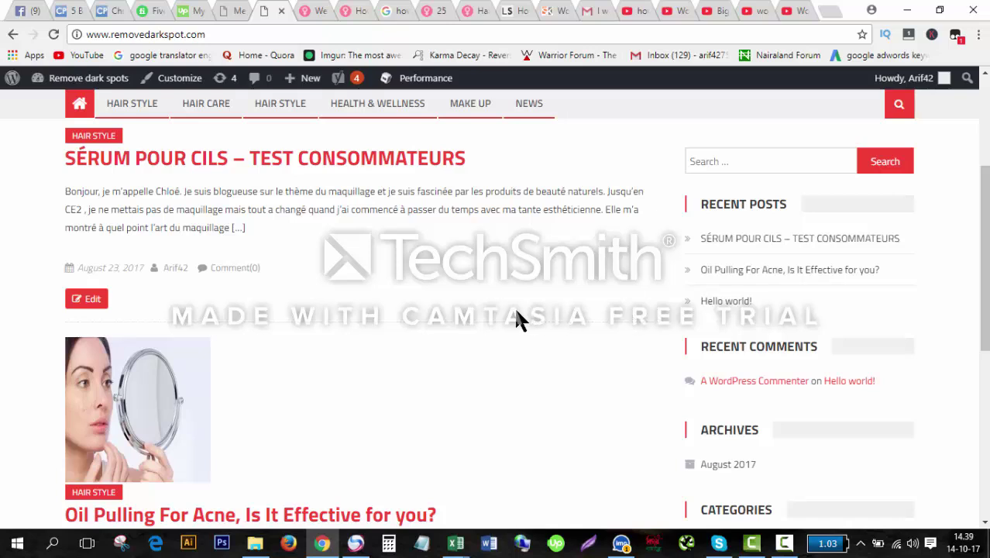
{"action": "scroll", "coordinate": [439, 264], "scroll_direction": "up", "scroll_amount": 1}
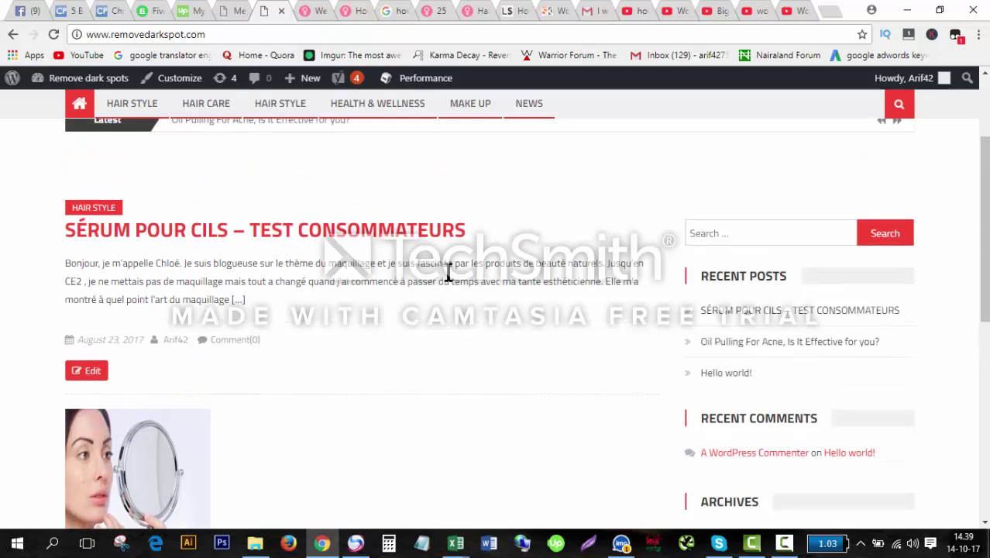
{"action": "scroll", "coordinate": [449, 272], "scroll_direction": "down", "scroll_amount": 4}
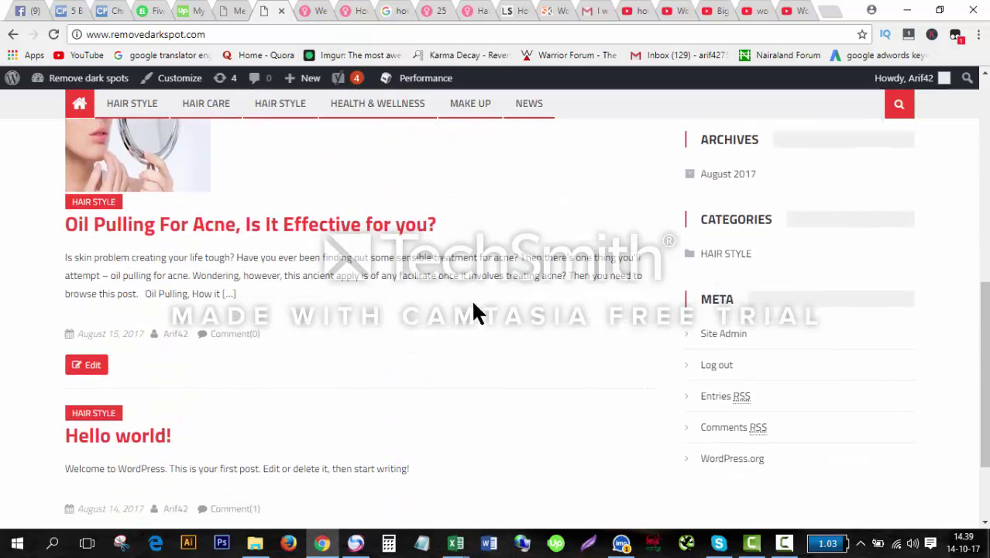
{"action": "left_click", "coordinate": [784, 544]}
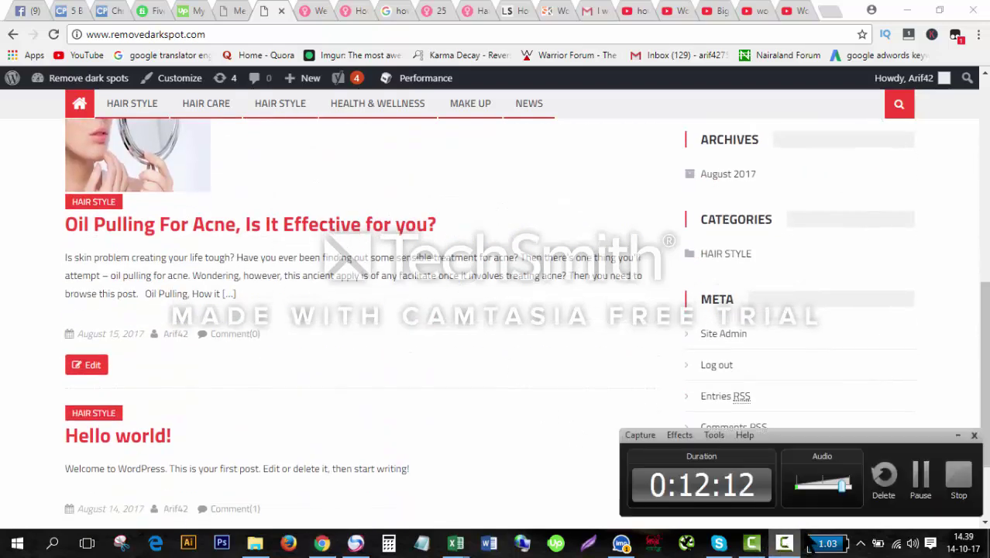